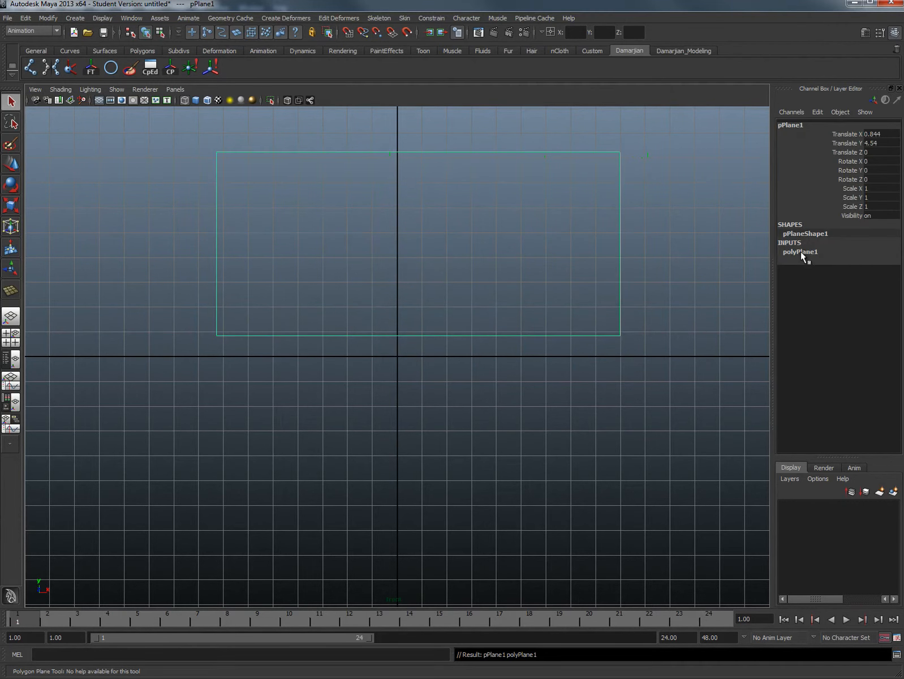
- Set the plane's width to 27.778 and height to 11.944, matching the reference image's document size in Photoshop
left_click(801, 252)
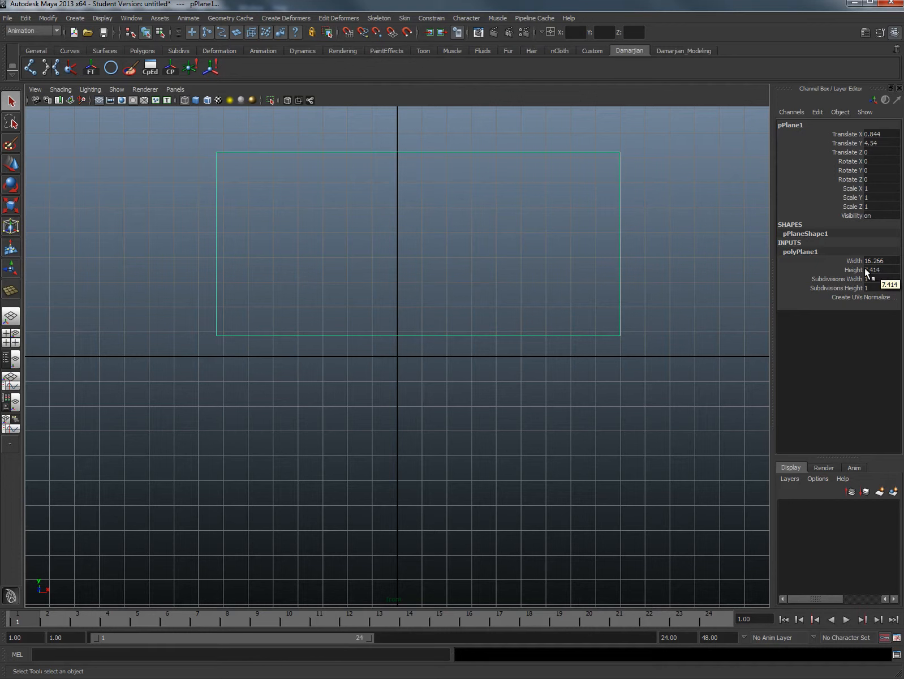
left_click(884, 261)
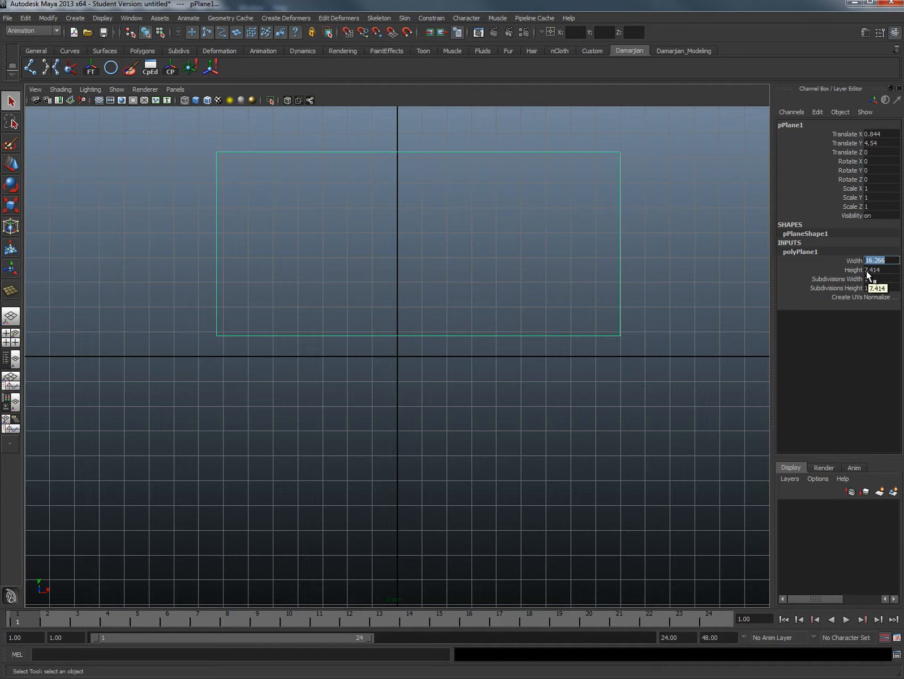
key("alt+Tab")
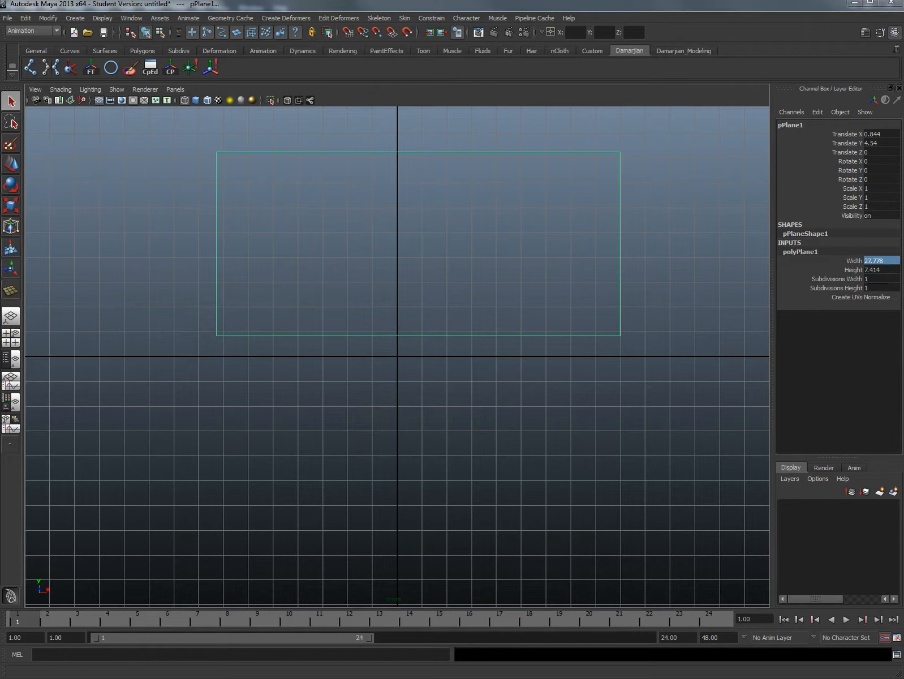
key("Tab")
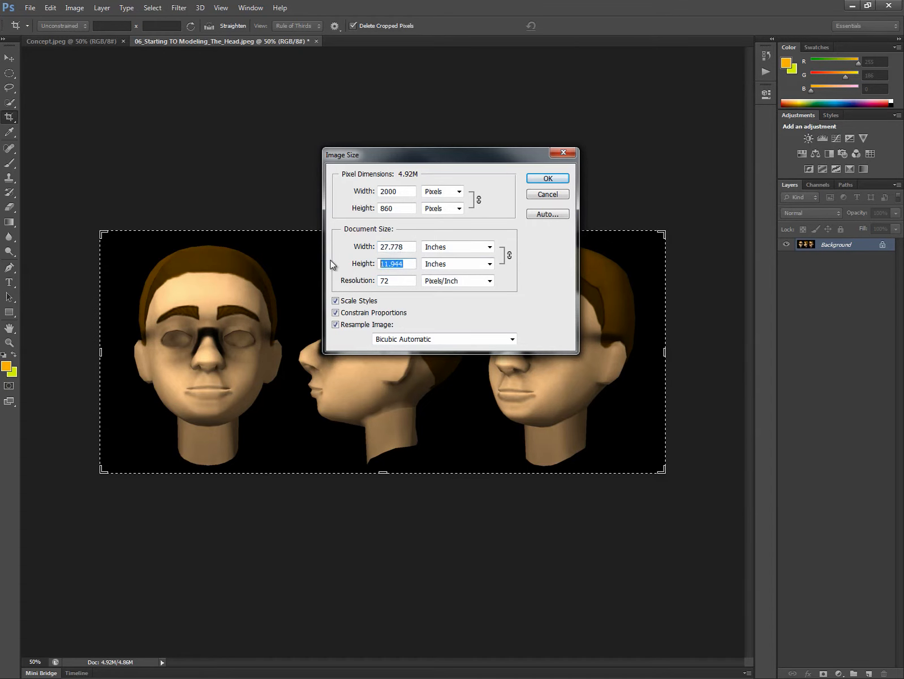
key("alt+Tab")
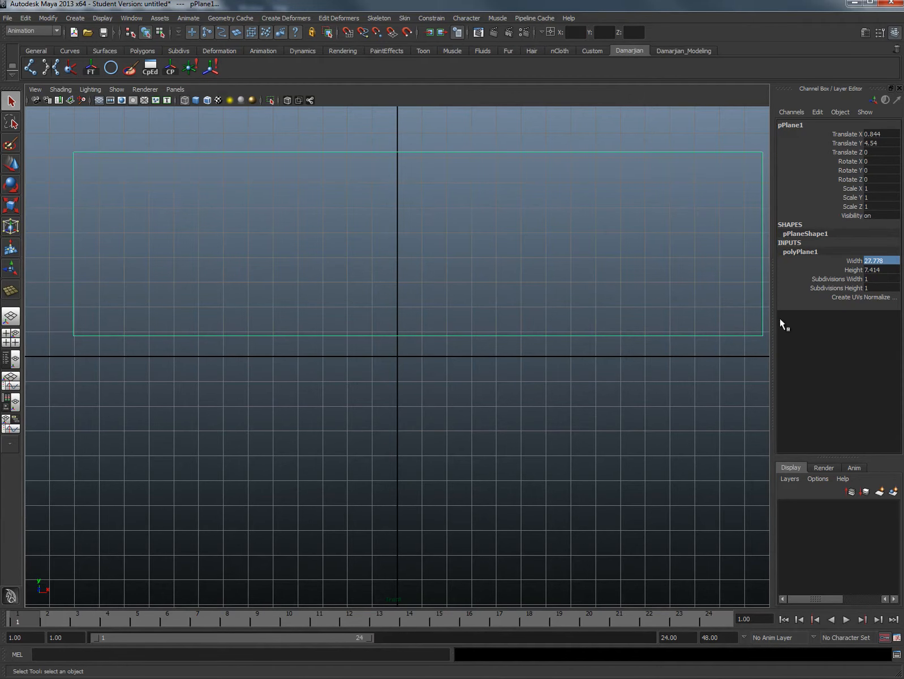
left_click(885, 270)
type("11.944")
key("Return")
- Move the resized plane above the ground line, to about X -0.161 and Y 6.414
right_click_drag(453, 286, 387, 291, "alt")
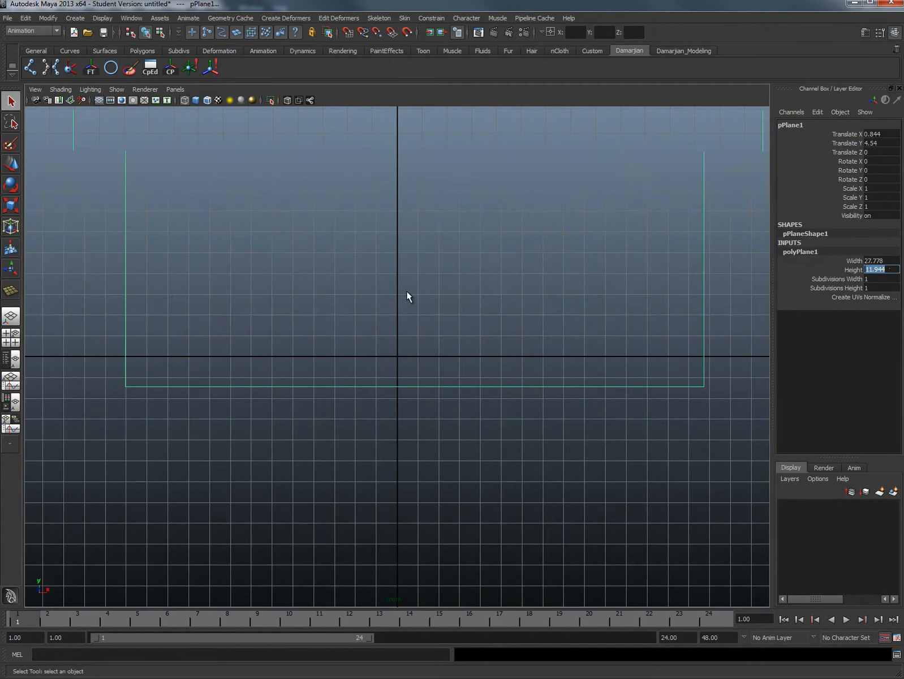
middle_click_drag(442, 287, 415, 358, "alt")
key("w")
mouse_move(394, 338)
left_mouse_down()
mouse_move(347, 295)
mouse_move(371, 294)
left_mouse_up()
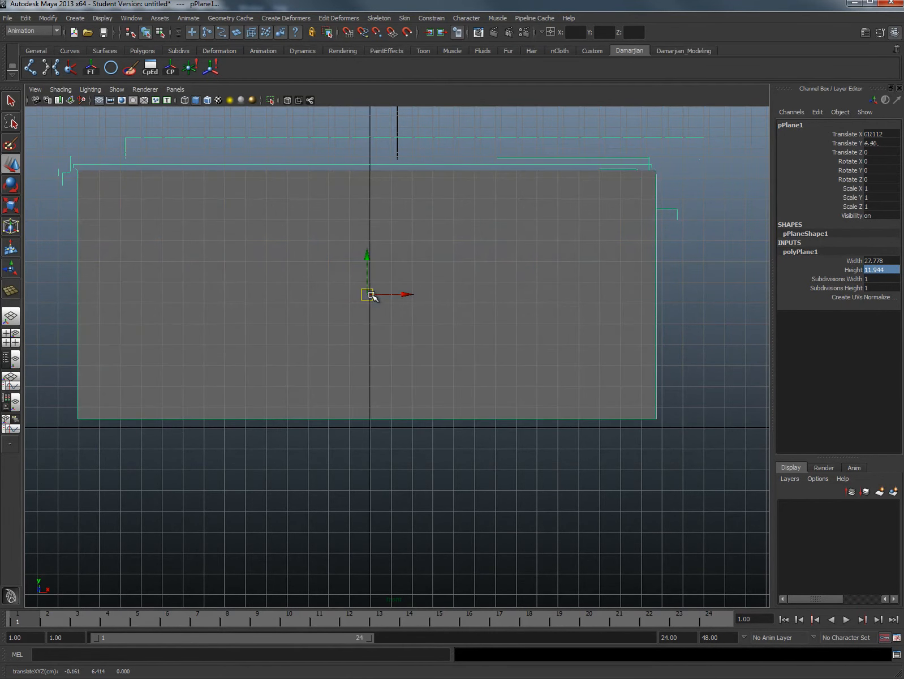
scroll(452, 309, "down", 1)
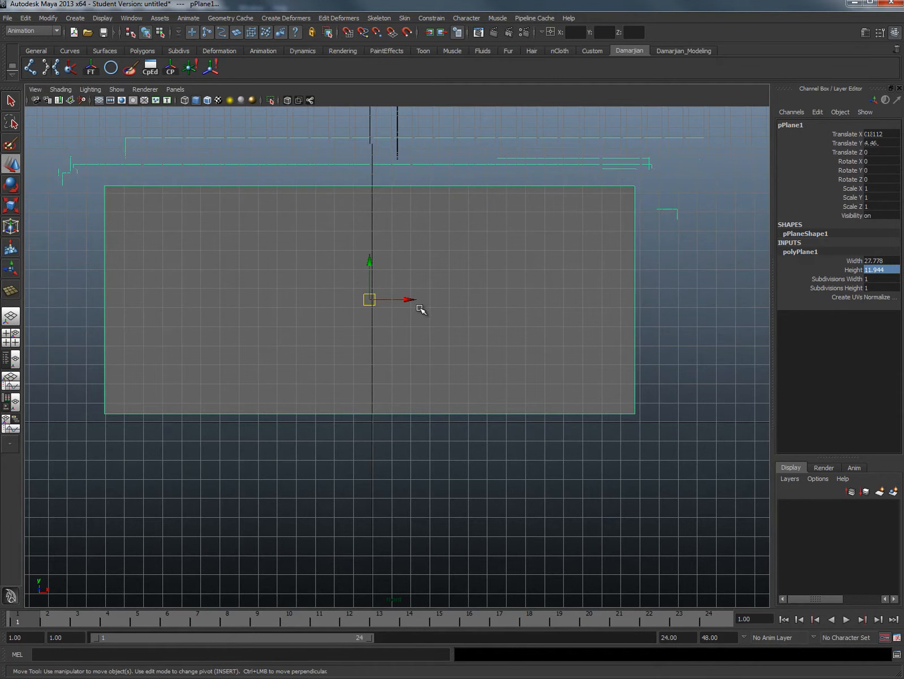
- Assign a new Lambert material to the plane and name it Head_Texture
right_click(496, 264)
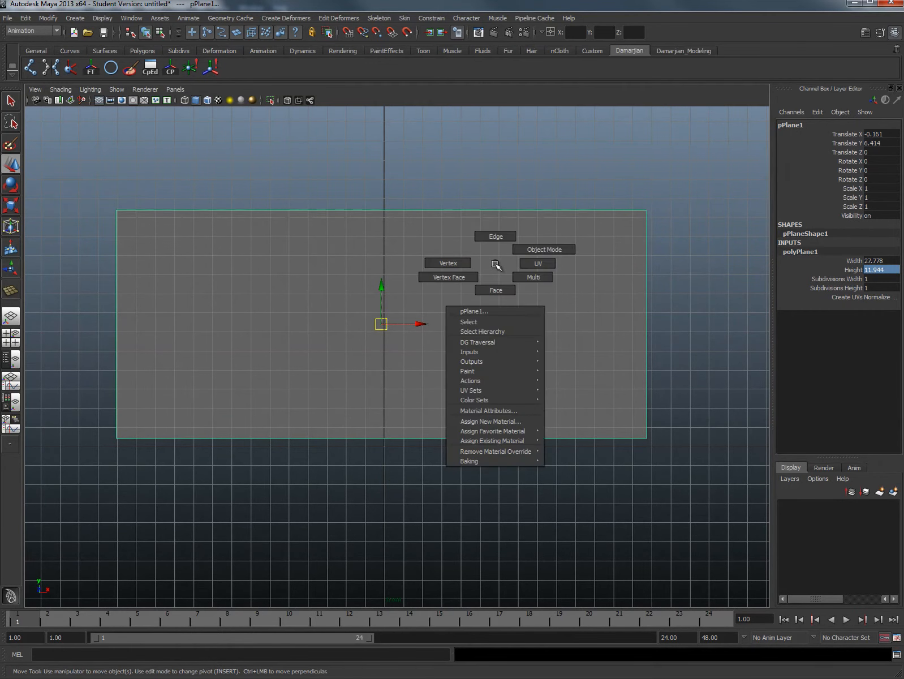
left_click(506, 421)
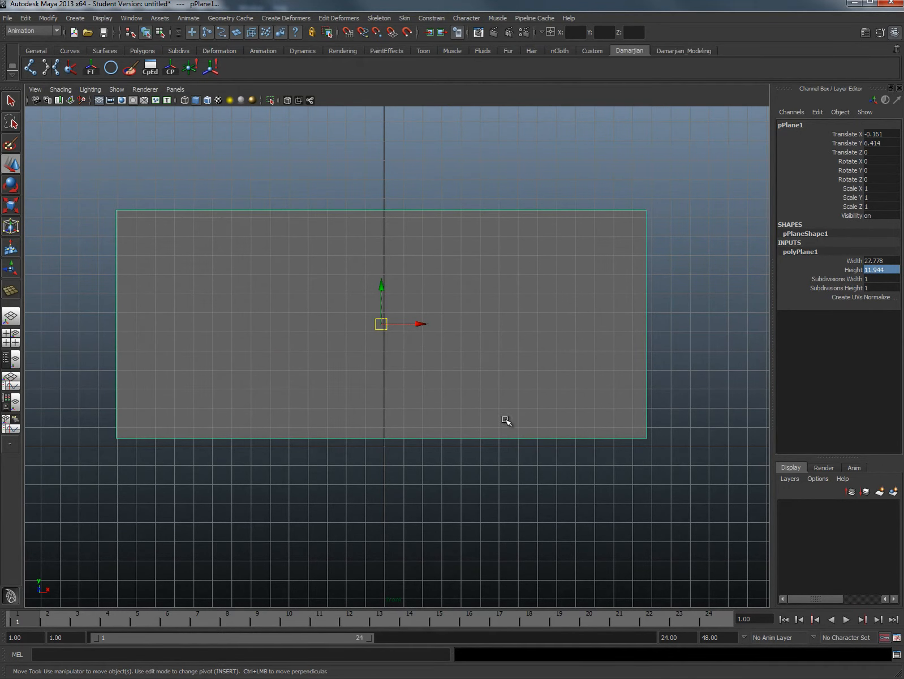
left_click(430, 283)
left_click_drag(773, 152, 683, 152)
type("Head_T")
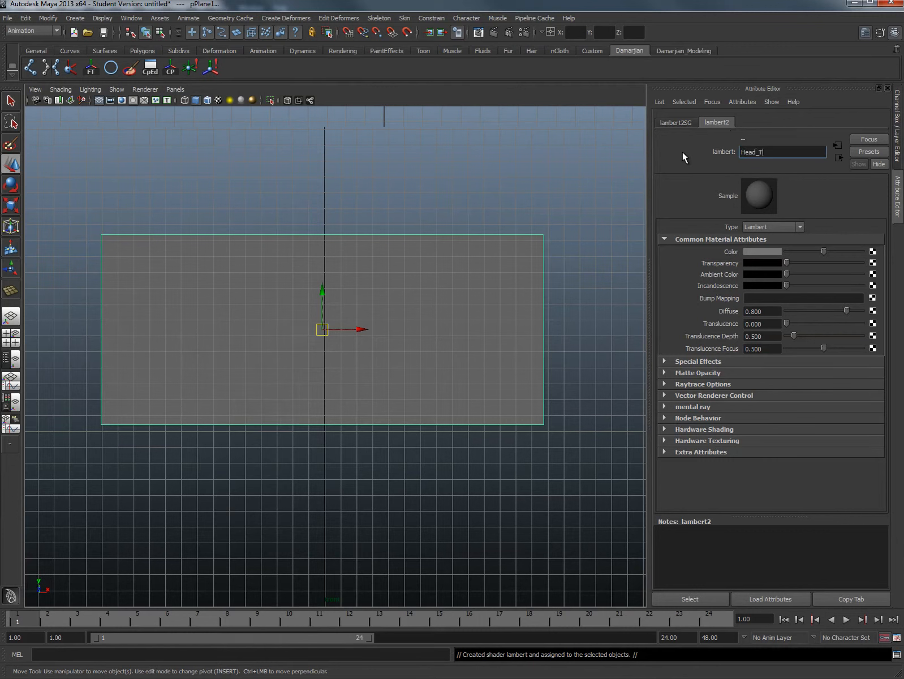
type("exture")
key("Return")
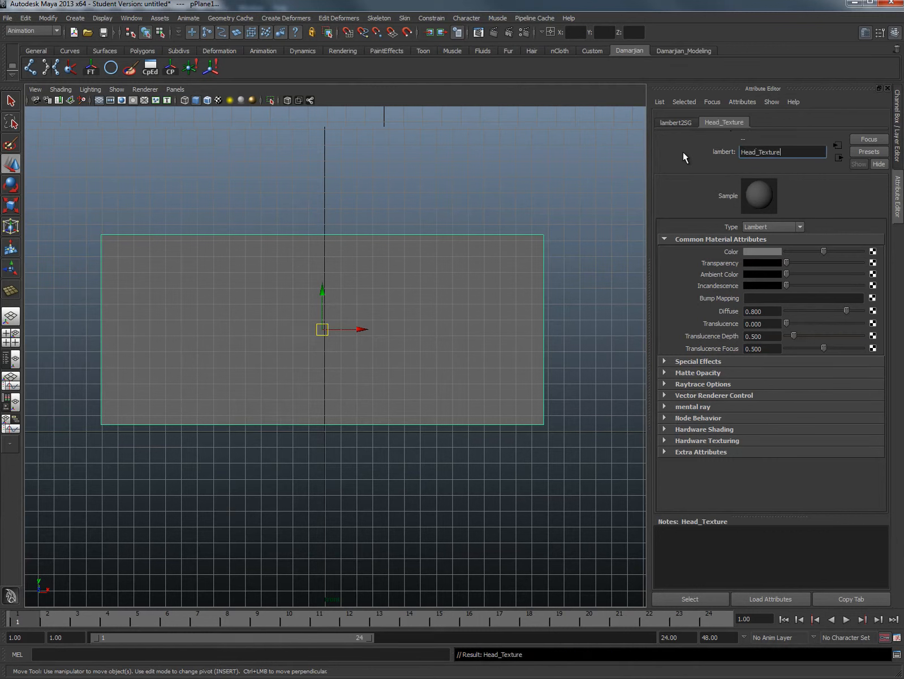
- Connect a file texture to the Head_Texture material's color and load the head reference image into it
left_click(872, 252)
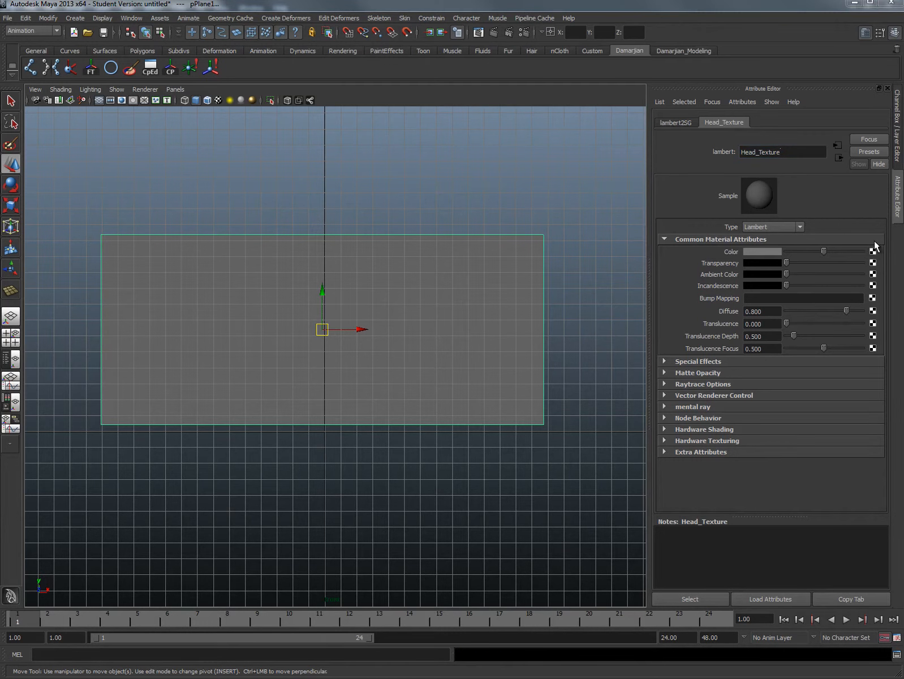
left_click(372, 231)
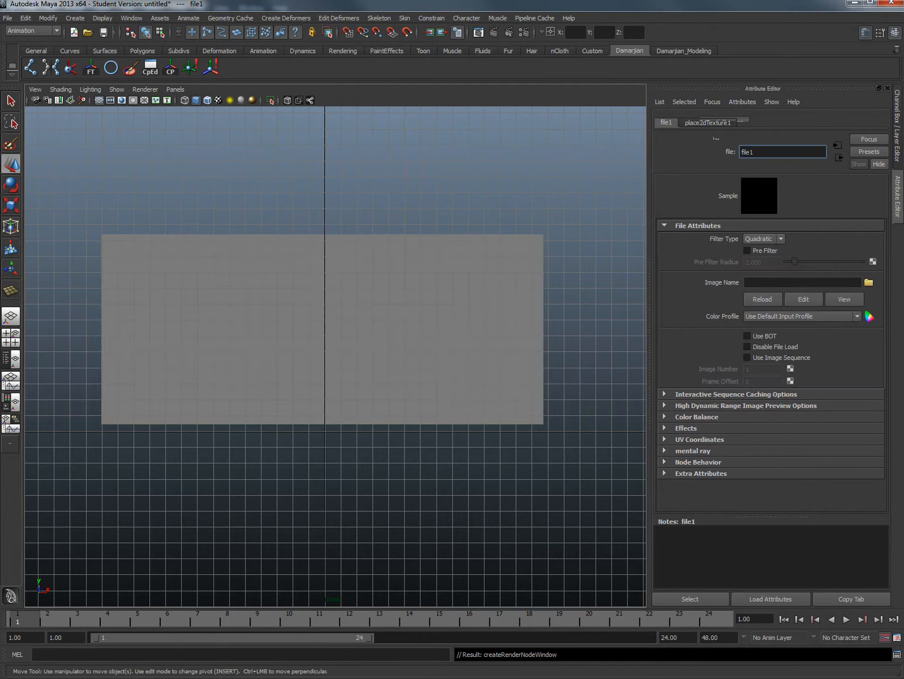
left_click(865, 281)
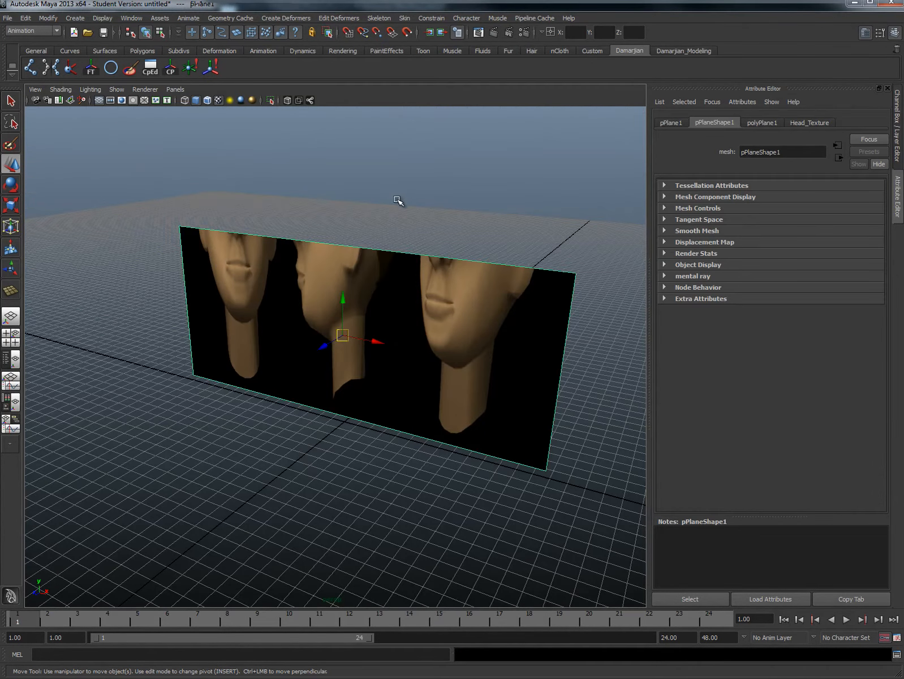
right_click_drag(373, 281, 526, 475)
- Apply a planar UV projection to the plane's face so the whole reference image fits it, and reselect the plane
left_click(381, 302)
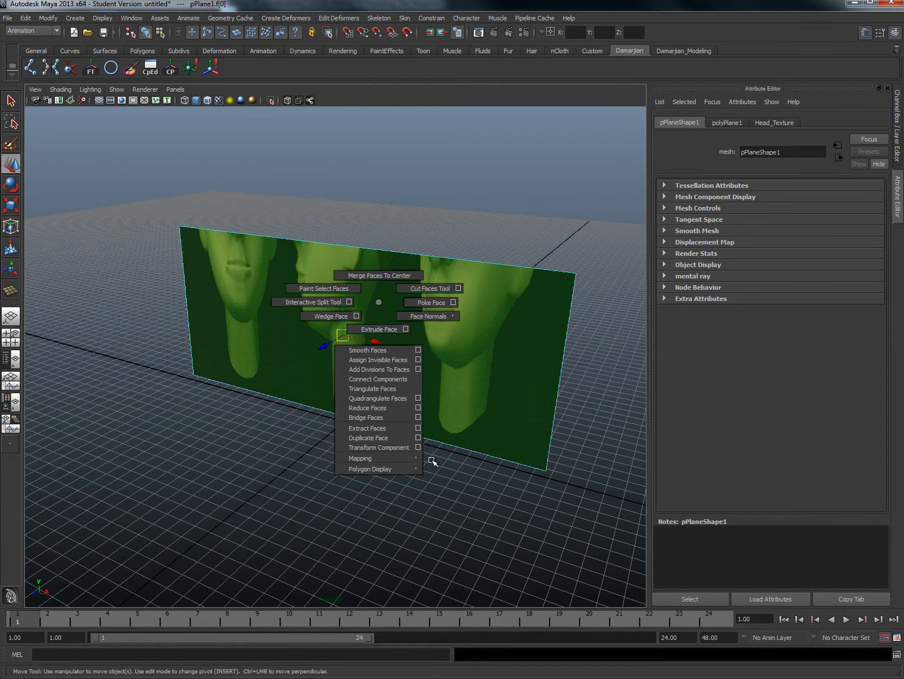
right_click_drag(433, 461, 456, 477, "shift")
right_click_drag(465, 303, 496, 290)
left_click_drag(361, 315, 362, 323, "alt")
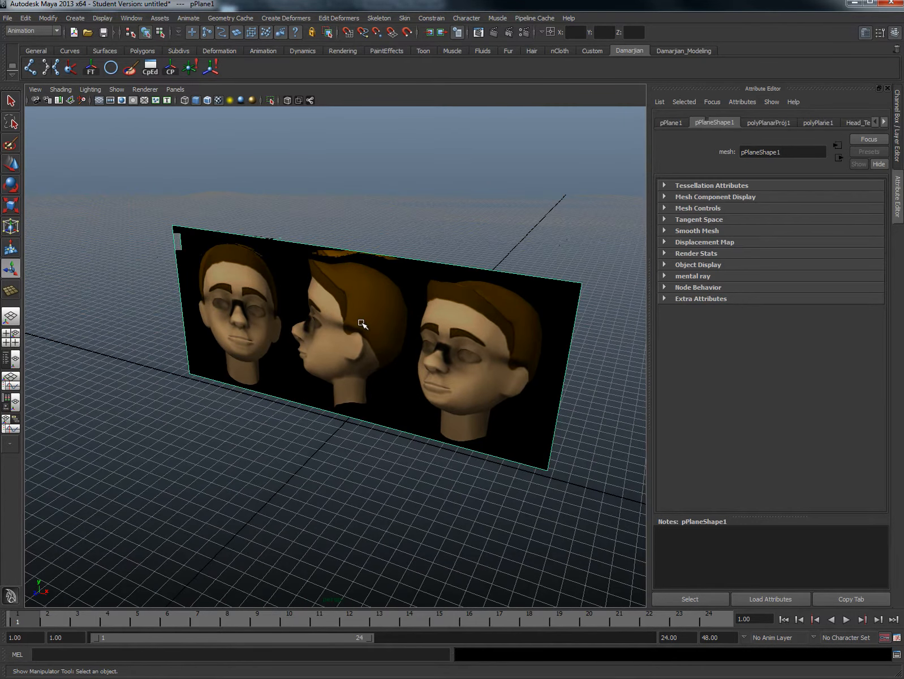
- Duplicate the textured plane and set the copy's Rotate Y to -90
key("ctrl+d")
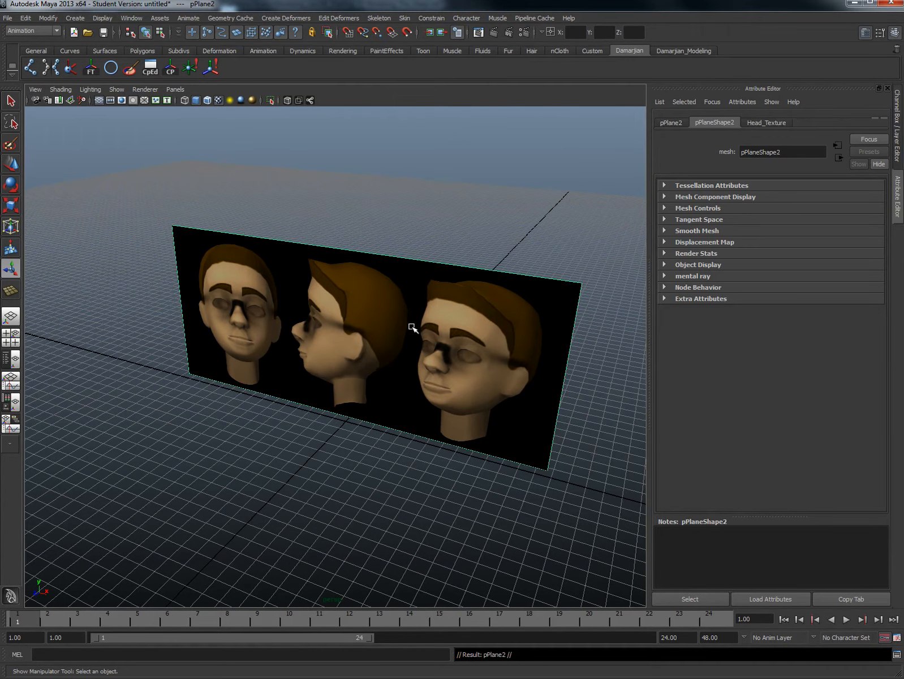
left_click(861, 30)
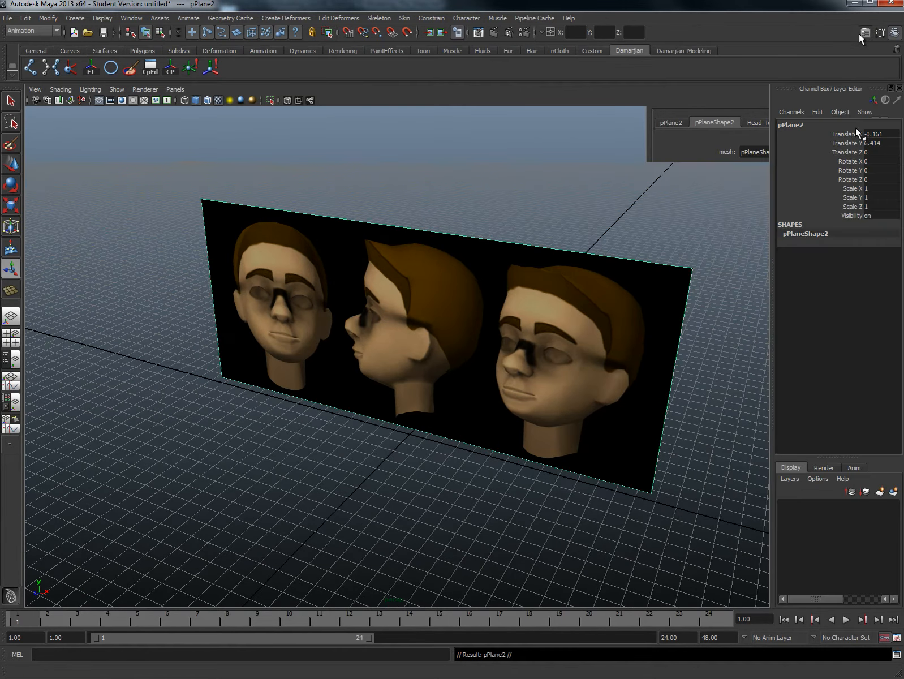
left_click(874, 170)
type("-90")
key("Return")
left_click_drag(365, 335, 294, 277, "alt")
key("w")
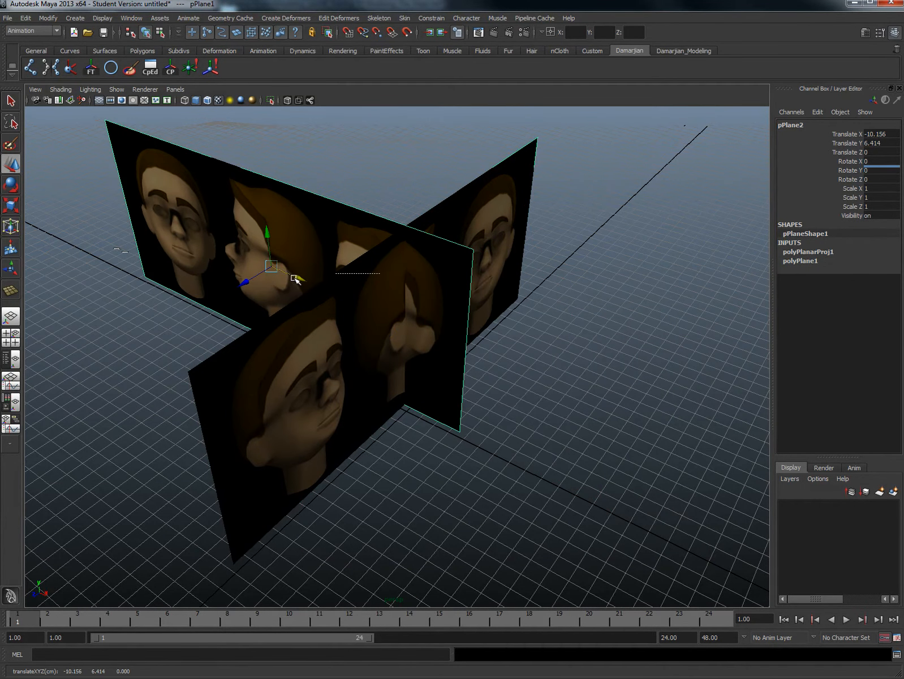
key("ctrl+z")
- Move the duplicate plane along X to about -18.996 and set its Rotate Y to 90
left_click(315, 357)
left_click_drag(436, 337, 200, 227)
double_click(872, 170)
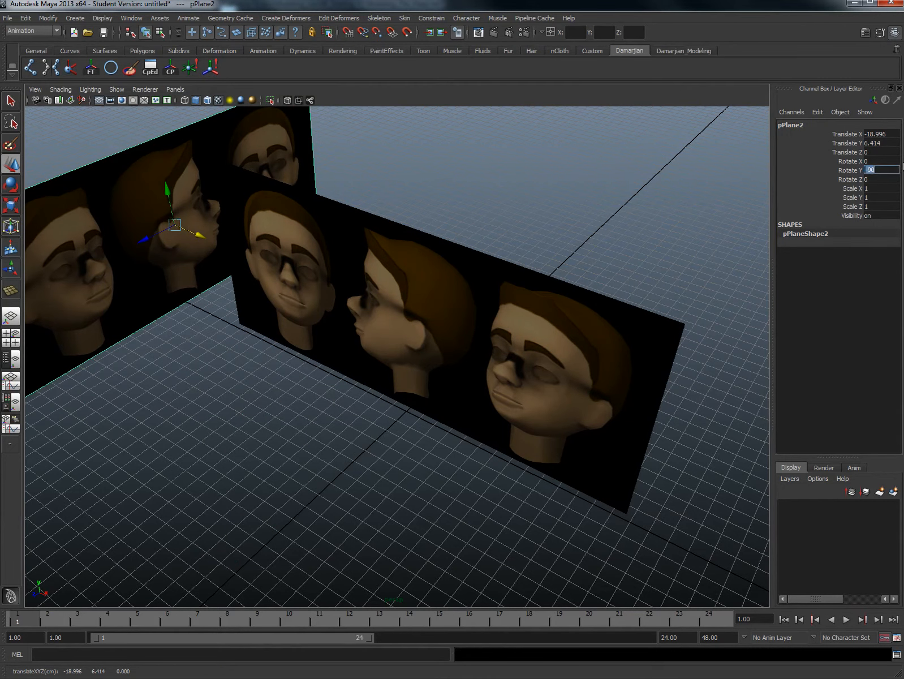
type("90")
key("Return")
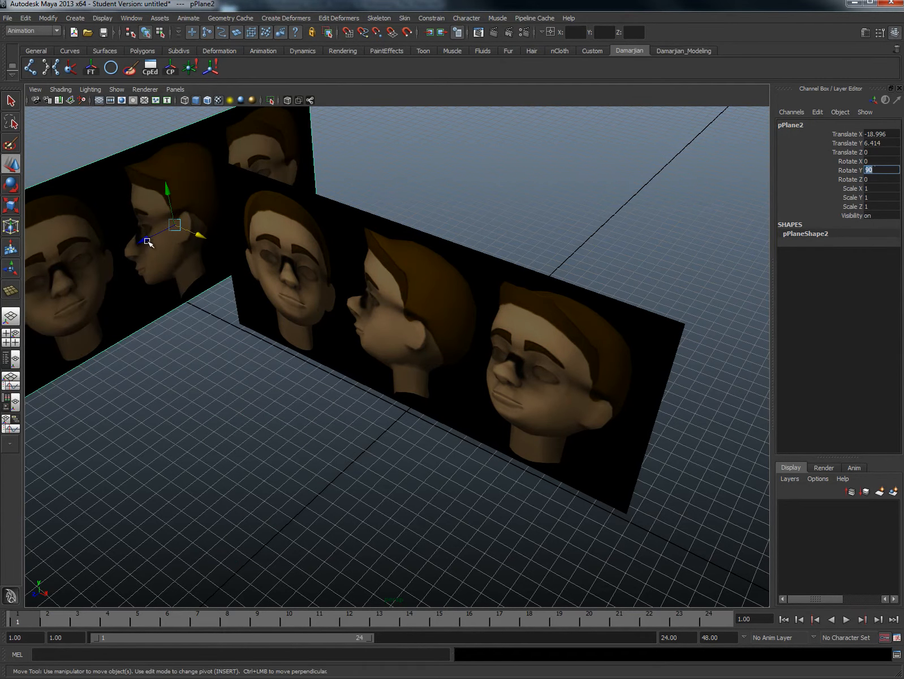
- Reposition the duplicate plane beside the original, at about X -5.562 and Z 6.455
left_click_drag(146, 242, 118, 248)
left_click_drag(173, 248, 317, 365)
left_click_drag(323, 436, 242, 292, "alt")
middle_click_drag(243, 292, 356, 316, "alt")
left_click_drag(356, 316, 331, 291, "alt")
- Turn on Preserve UVs for the Move tool and move the duplicate's edge vertices inward to crop out the front-view head
right_click(131, 271)
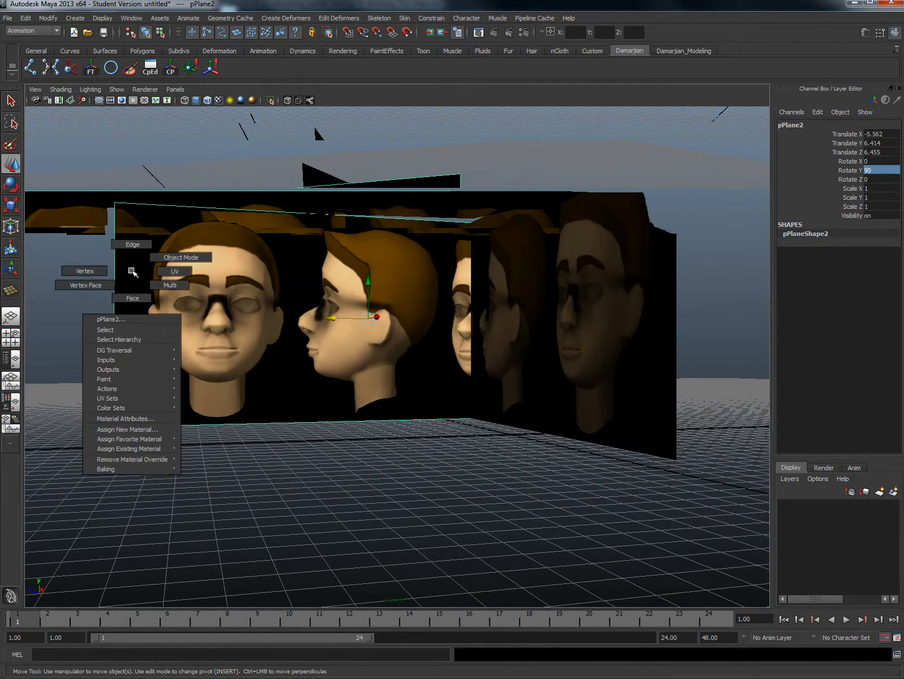
right_click_drag(131, 271, 84, 271)
left_click_drag(90, 168, 213, 538)
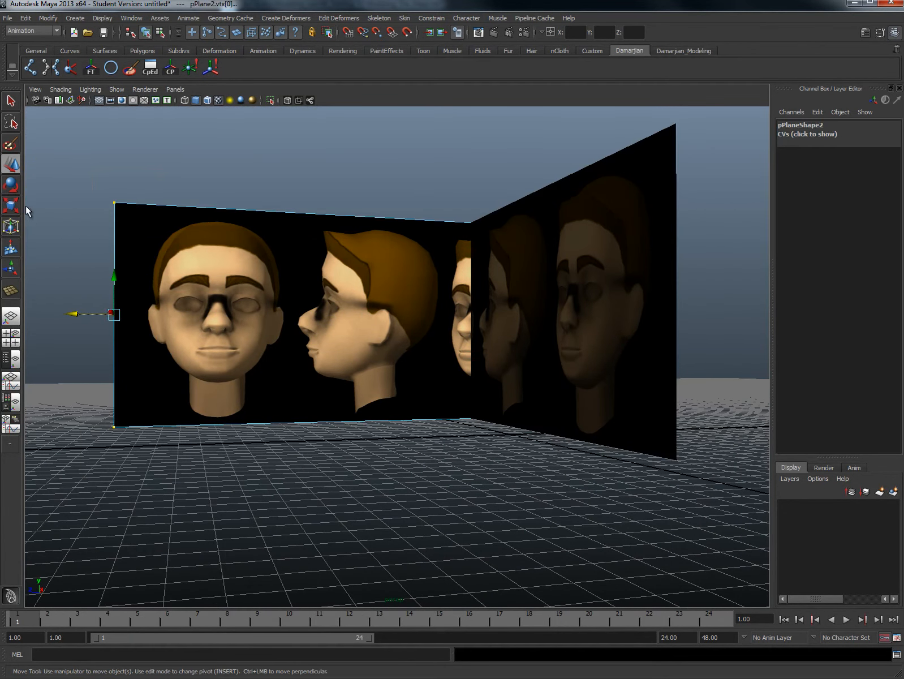
double_click(10, 164)
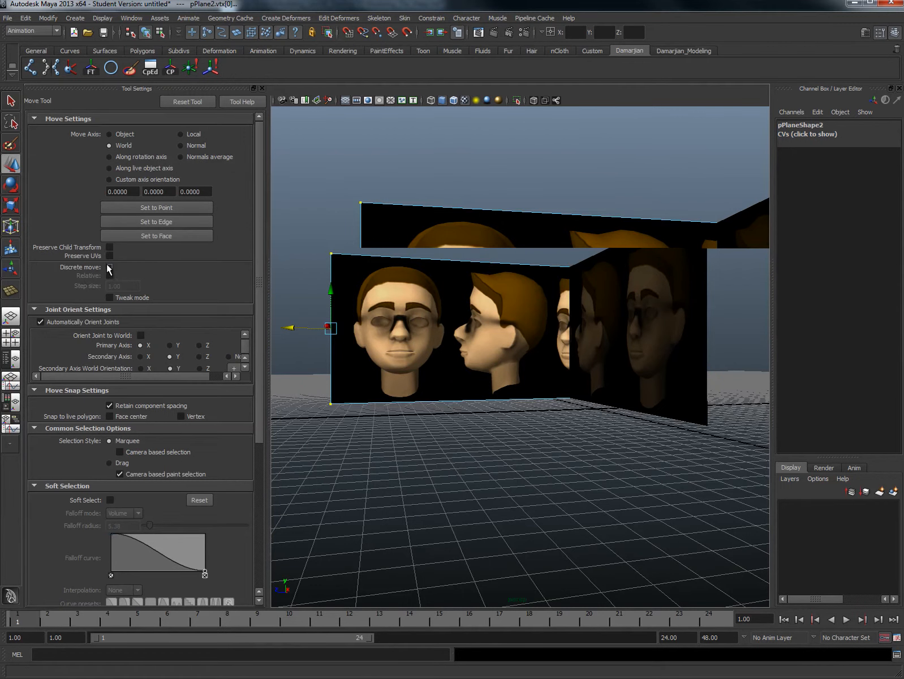
left_click_drag(293, 328, 414, 345)
- Move the duplicate's opposite edge vertices inward so only the profile head remains, and return to object mode
left_click_drag(689, 341, 636, 360, "alt")
left_click_drag(645, 159, 672, 484)
left_click_drag(632, 333, 615, 342)
right_click_drag(600, 309, 625, 293)
- Move the original plane to about X 8.511 in the front view, centering the front-view head on the vertical axis
left_click(603, 308)
left_click_drag(600, 333, 583, 349, "alt")
left_click_drag(639, 340, 746, 377)
key("space")
left_click_drag(632, 389, 612, 404)
scroll(557, 377, "up", 3)
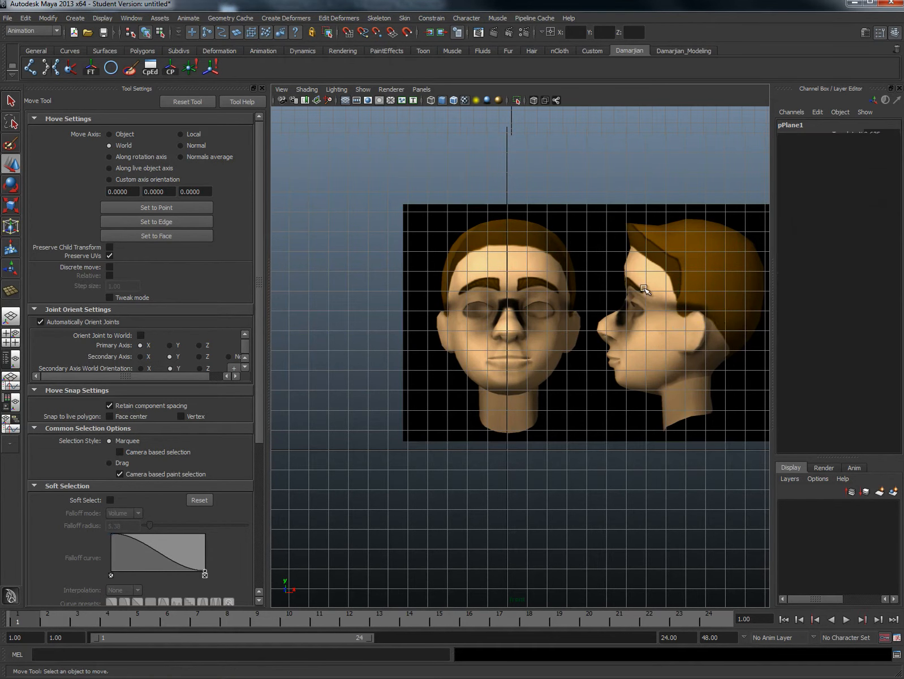
left_click_drag(712, 318, 711, 322)
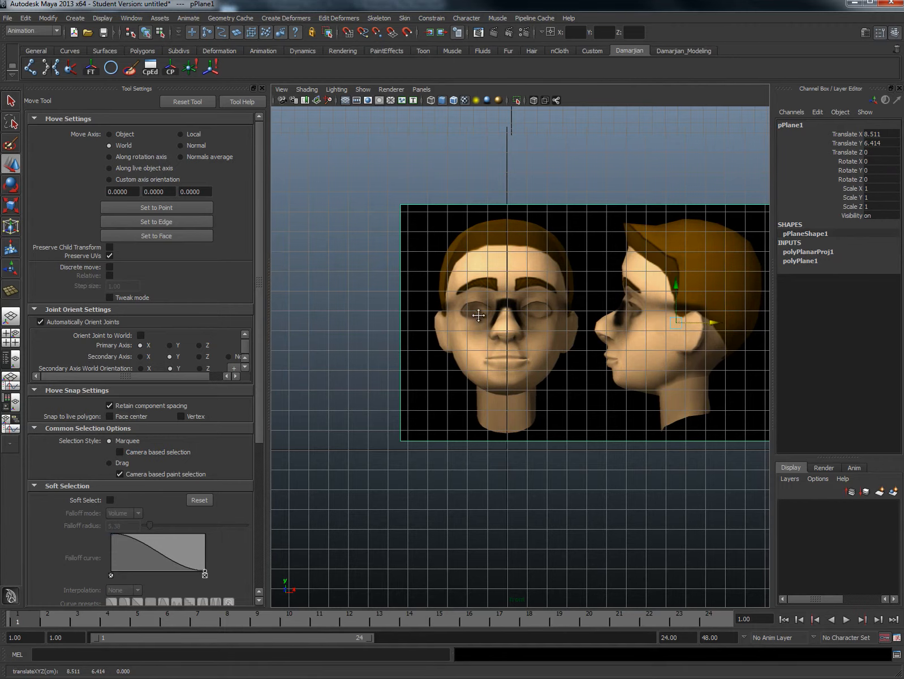
- Move the original plane's far edge vertices inward to crop it to the front-view head, and return to object mode
middle_click_drag(480, 316, 378, 348, "alt")
right_click_drag(447, 286, 415, 286)
scroll(492, 295, "down", 3)
left_click_drag(594, 240, 764, 453)
middle_click_drag(672, 424, 597, 425, "alt")
left_click_drag(709, 358, 465, 357)
right_click_drag(394, 310, 456, 331, "alt")
middle_click_drag(402, 310, 544, 342, "alt")
right_click_drag(544, 341, 548, 330)
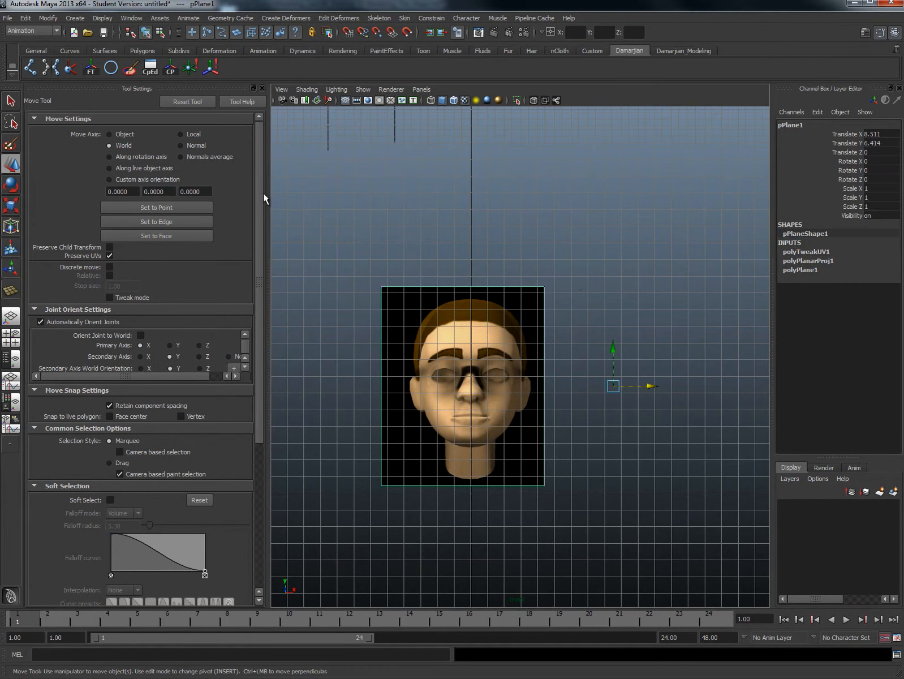
- Center the pivots of both the front and the profile reference planes
left_click(48, 19)
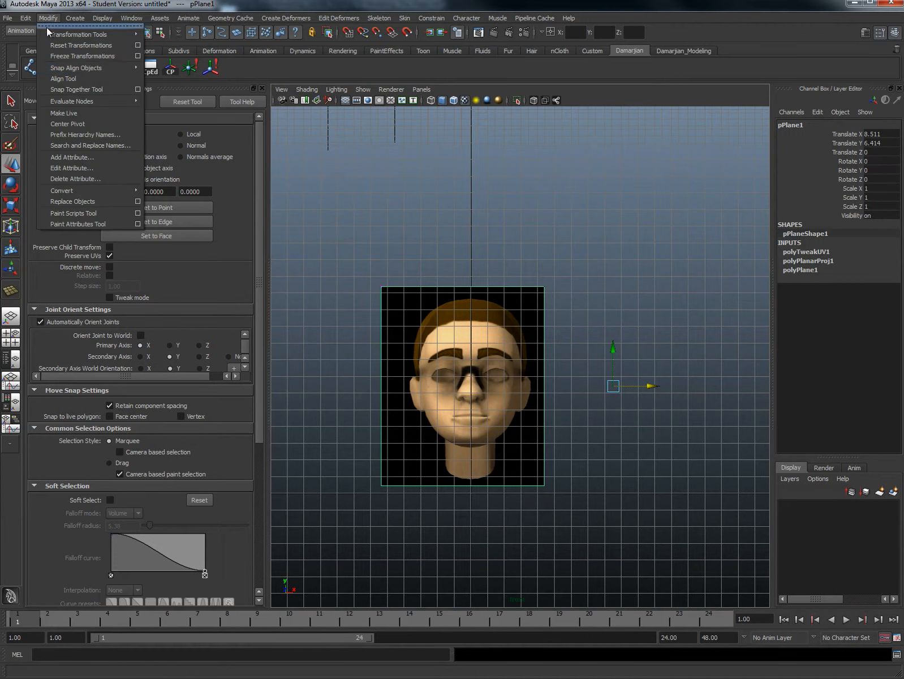
left_click(73, 123)
key("space")
left_click_drag(539, 327, 509, 317)
left_click(505, 321)
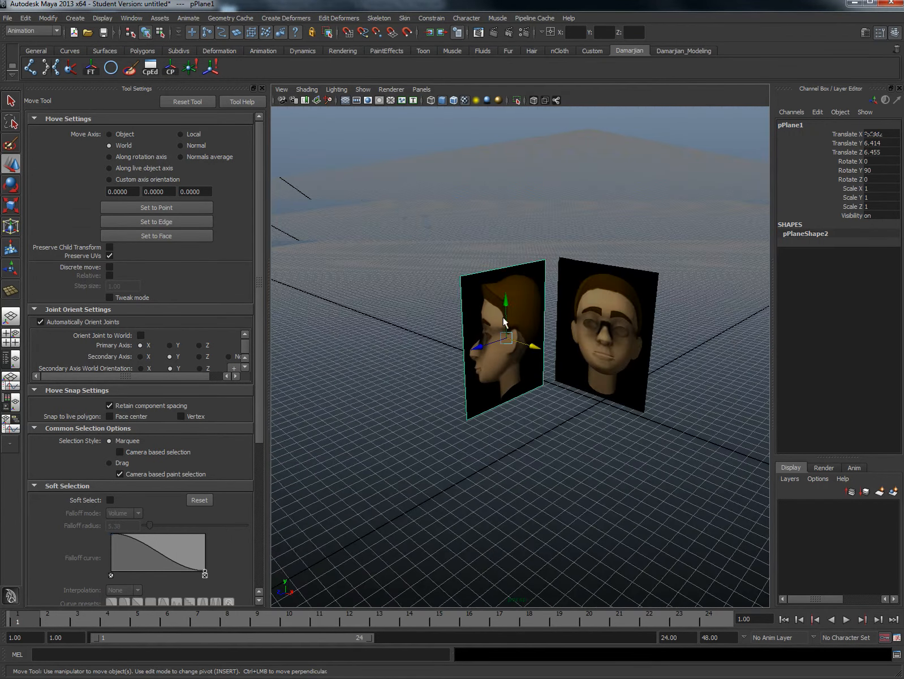
left_click(48, 18)
left_click(74, 125)
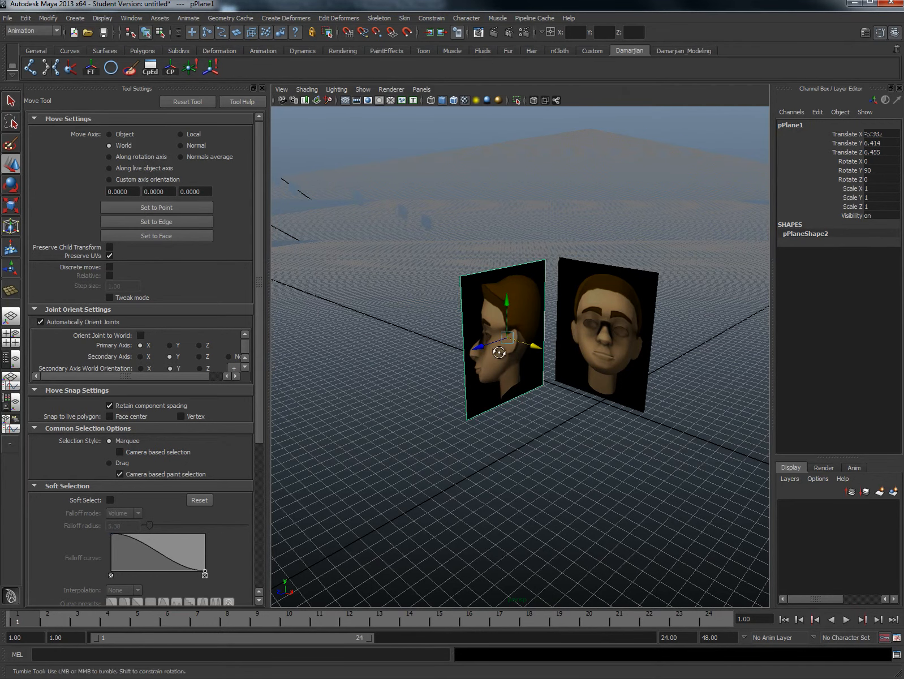
left_click_drag(505, 350, 543, 341, "alt")
middle_click_drag(543, 341, 416, 355, "alt")
right_click_drag(416, 355, 456, 367, "alt")
left_click_drag(456, 367, 425, 369, "alt")
middle_click_drag(426, 368, 512, 369, "alt")
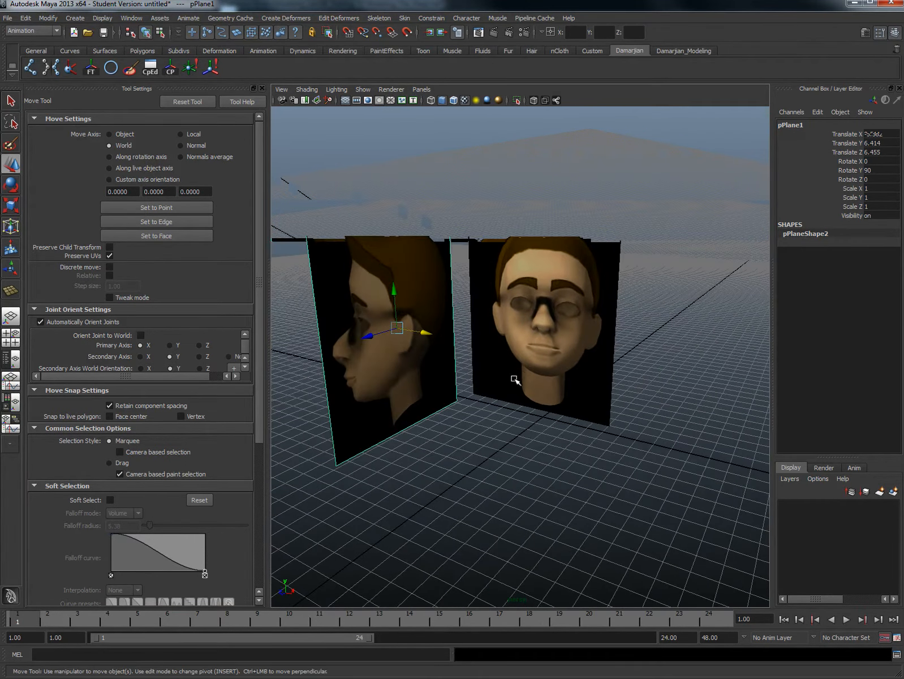
- Add polygon Sphere and Cube shortcuts to the Damarjian_Modeling shelf, and remove the Sphere shortcut from it
left_click(77, 17)
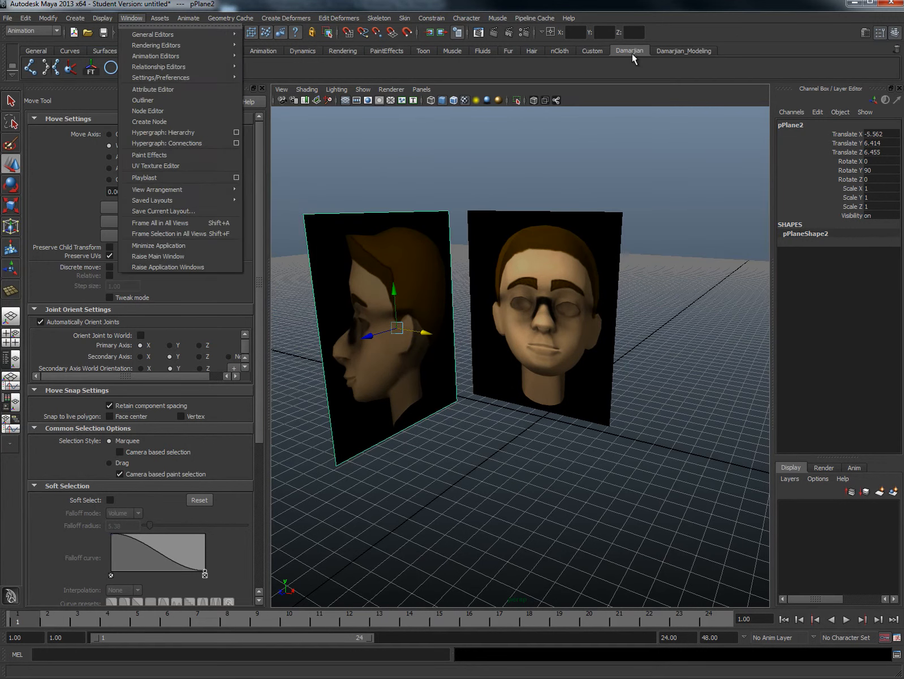
left_click(707, 52)
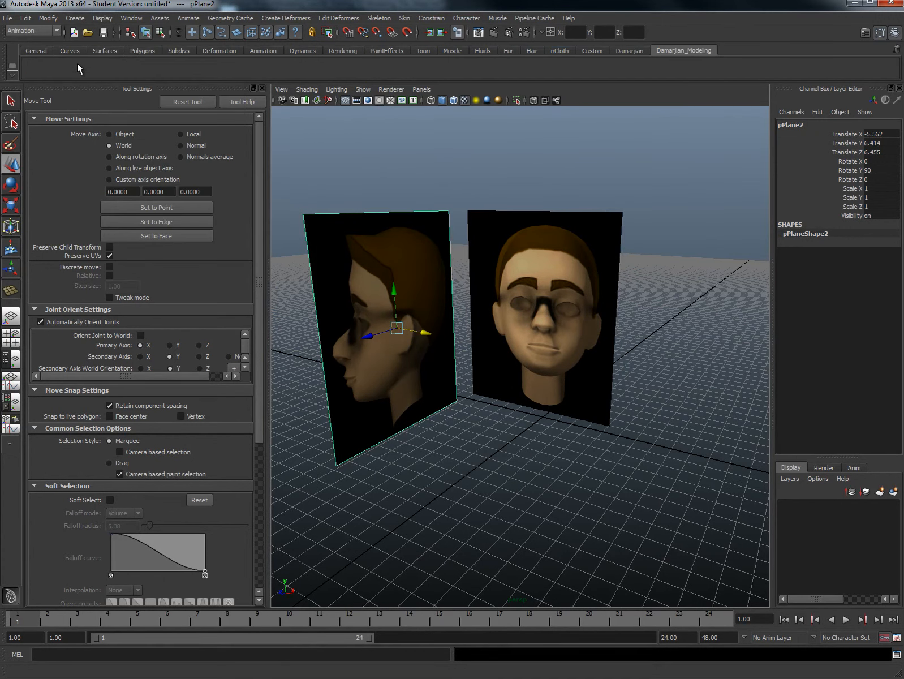
left_click(75, 19)
mouse_move(101, 45)
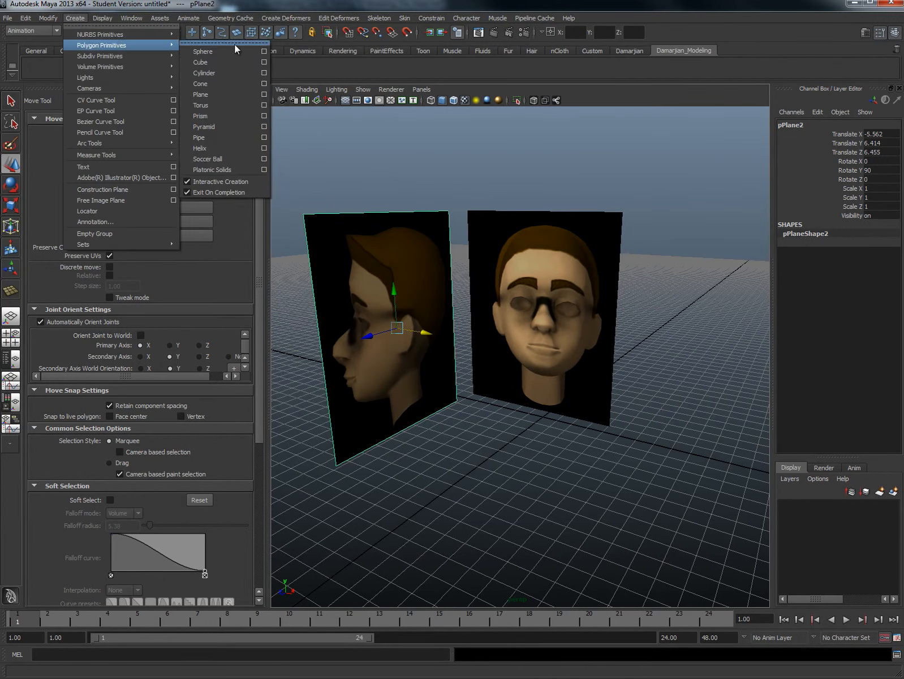
left_click(224, 49, "ctrl+shift")
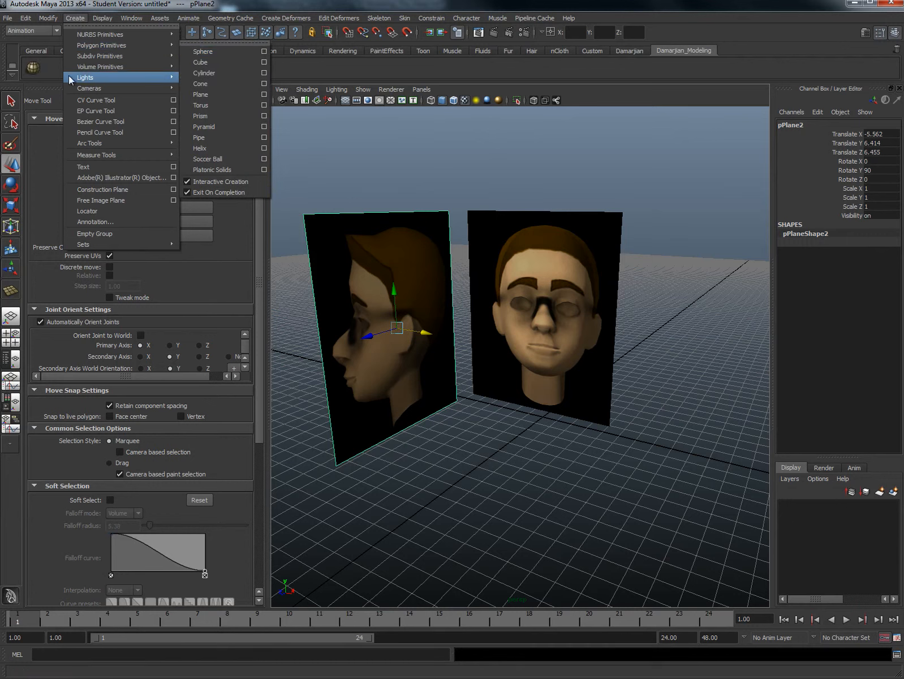
mouse_move(168, 62)
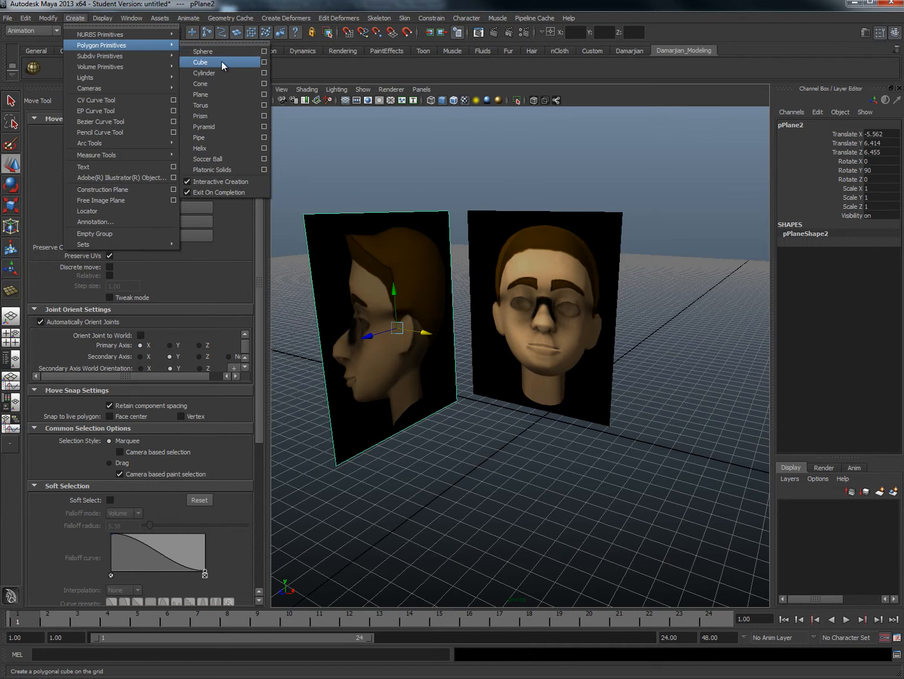
left_click(221, 62, "ctrl+shift")
middle_click_drag(35, 64, 897, 50)
- Create a polygon cube freehand on the grid between the reference planes and smooth its mesh
left_click(37, 65)
left_click_drag(346, 352, 467, 452, "alt")
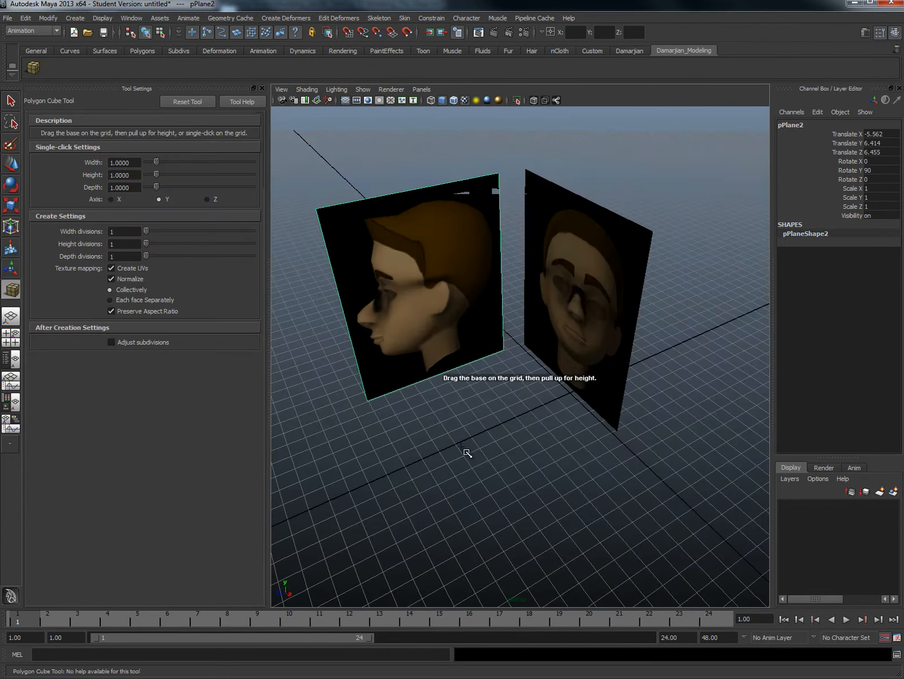
left_click_drag(522, 393, 474, 475)
left_click_drag(498, 438, 511, 360)
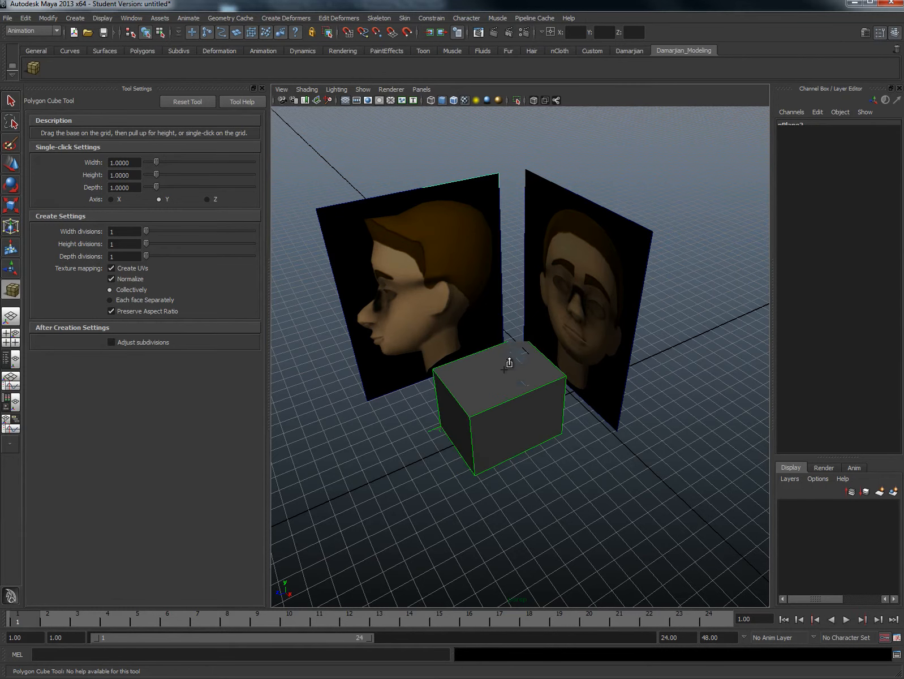
right_click_drag(535, 372, 523, 429, "shift")
left_click_drag(532, 430, 500, 404, "alt")
right_click_drag(468, 390, 512, 377)
- Move the smoothed cube to about X -0.027, Y 6.645 in the front view, centering it over the face
key("space")
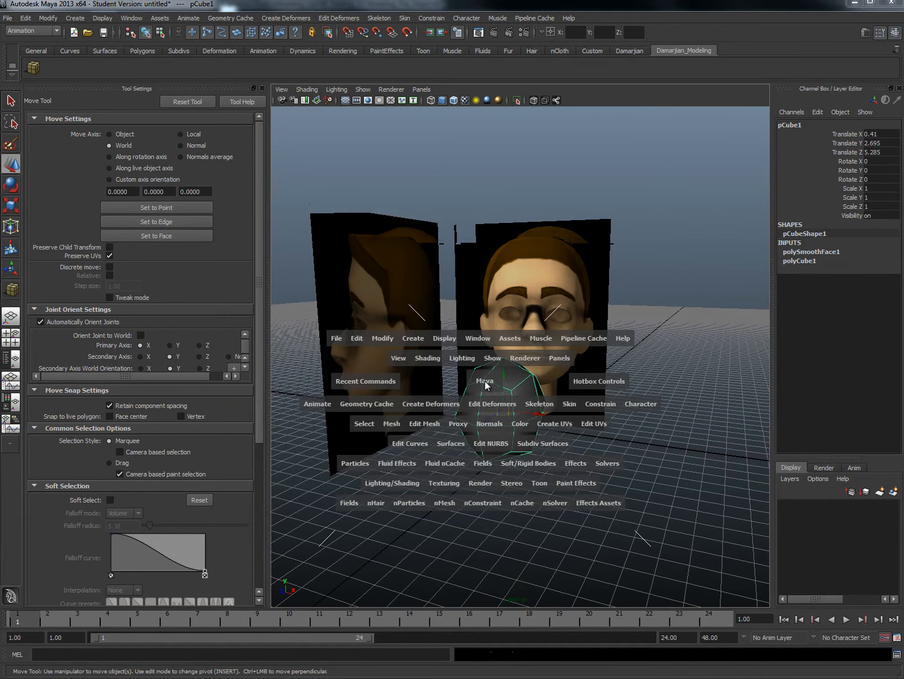
left_click_drag(490, 394, 490, 397)
scroll(490, 397, "up", 1)
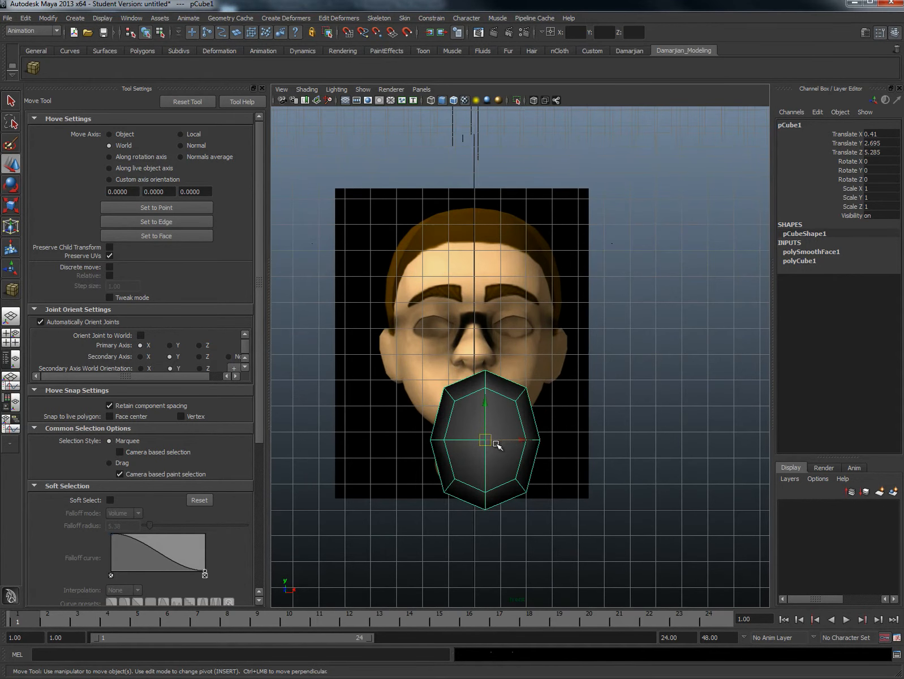
left_click_drag(484, 440, 501, 335)
- Move the smoothed cube to about Z 6.379 in the side view, placing it over the middle of the profile head
key("space")
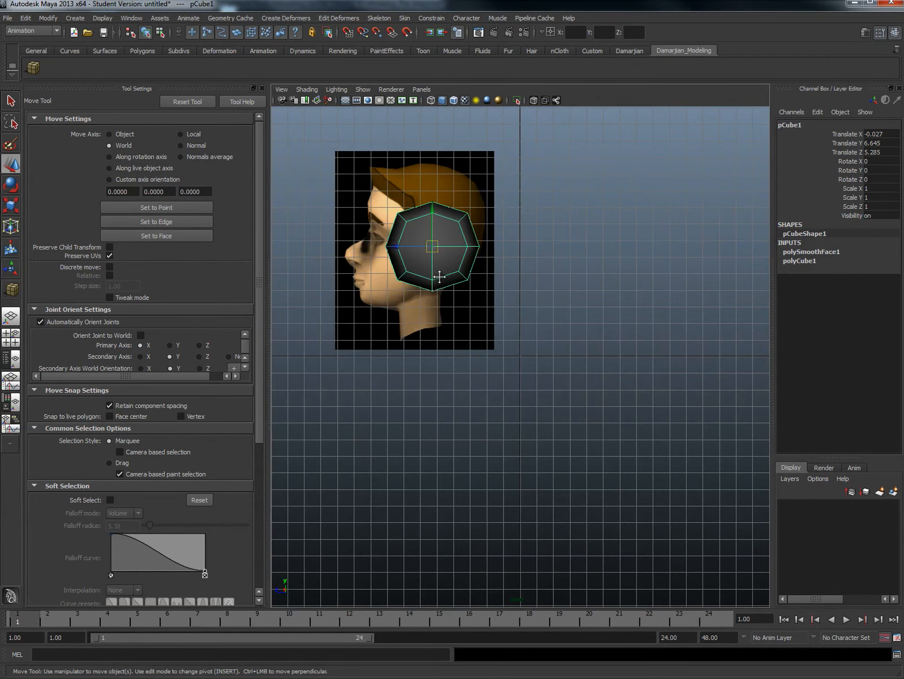
middle_click_drag(439, 277, 527, 343, "alt")
scroll(498, 339, "up", 2)
left_click_drag(486, 297, 462, 299)
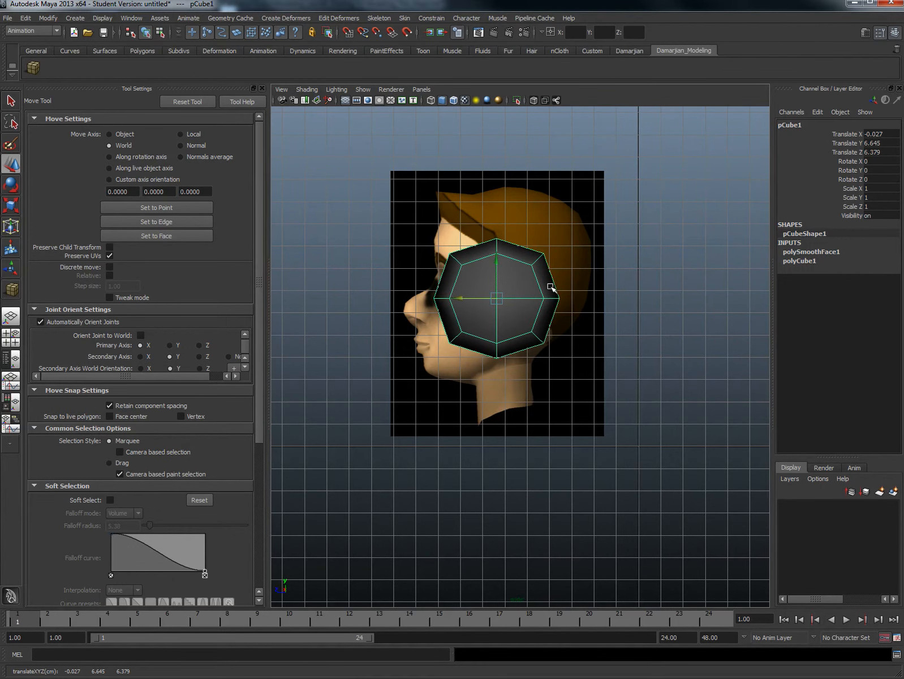
- Assign a new Lambert material named head_texture to the smoothed cube and raise its transparency to about half
scroll(562, 275, "up", 2)
middle_click_drag(574, 327, 553, 305, "alt")
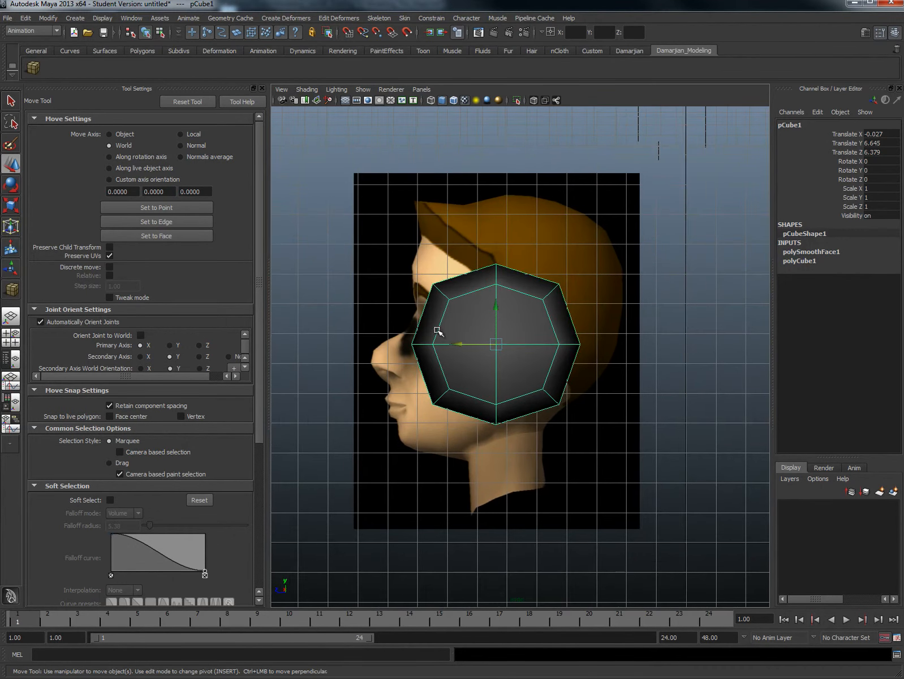
right_click(532, 300)
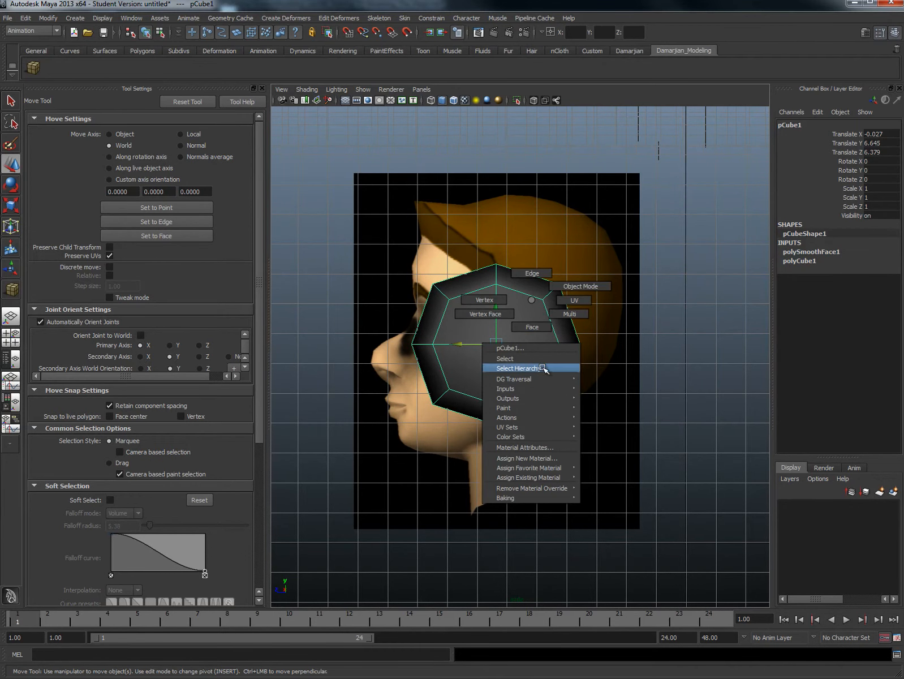
left_click(550, 459)
left_click(659, 286)
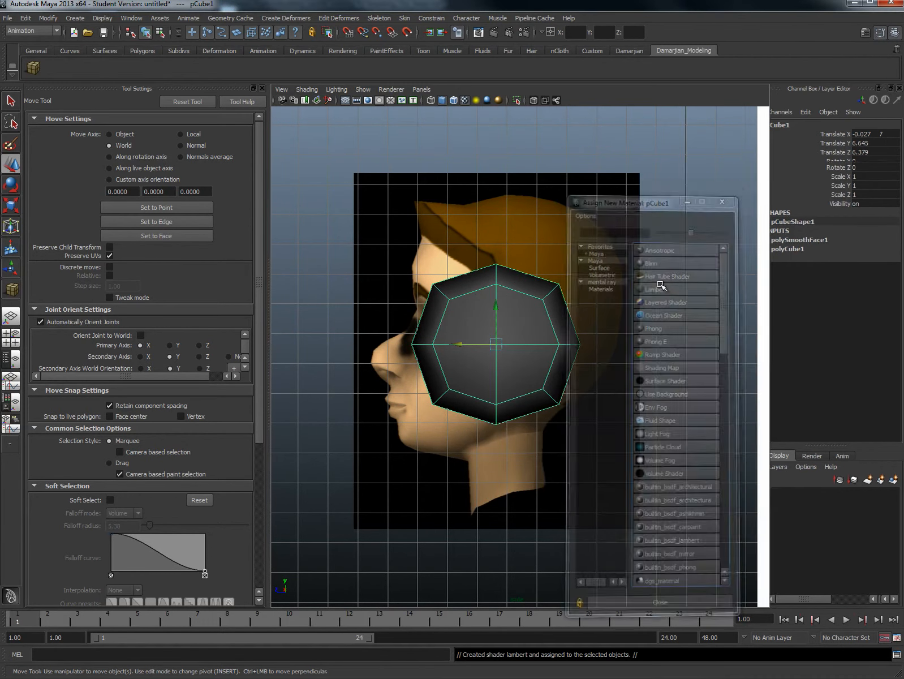
double_click(770, 151)
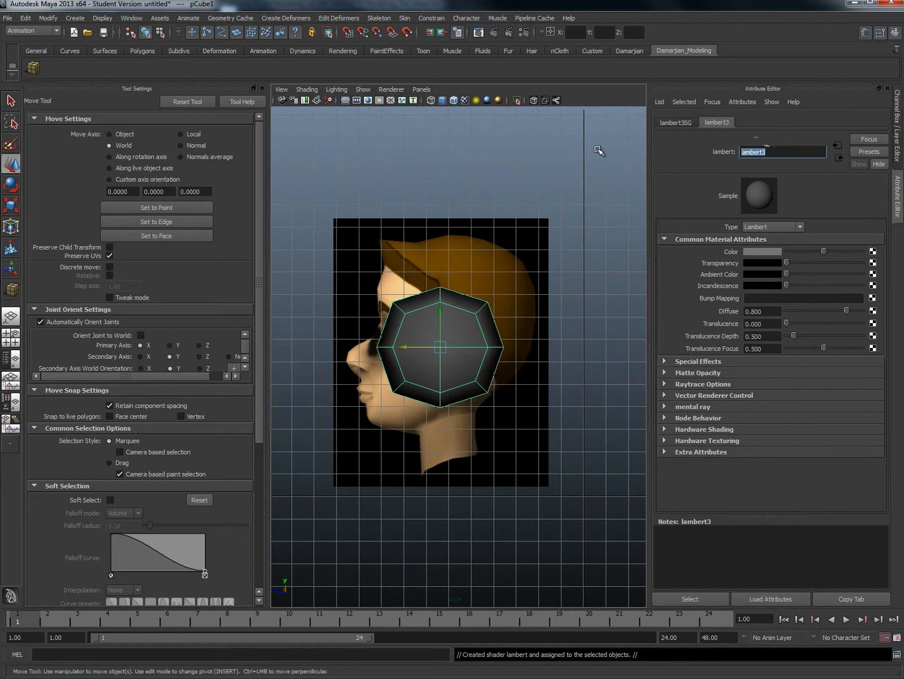
type("head_texture")
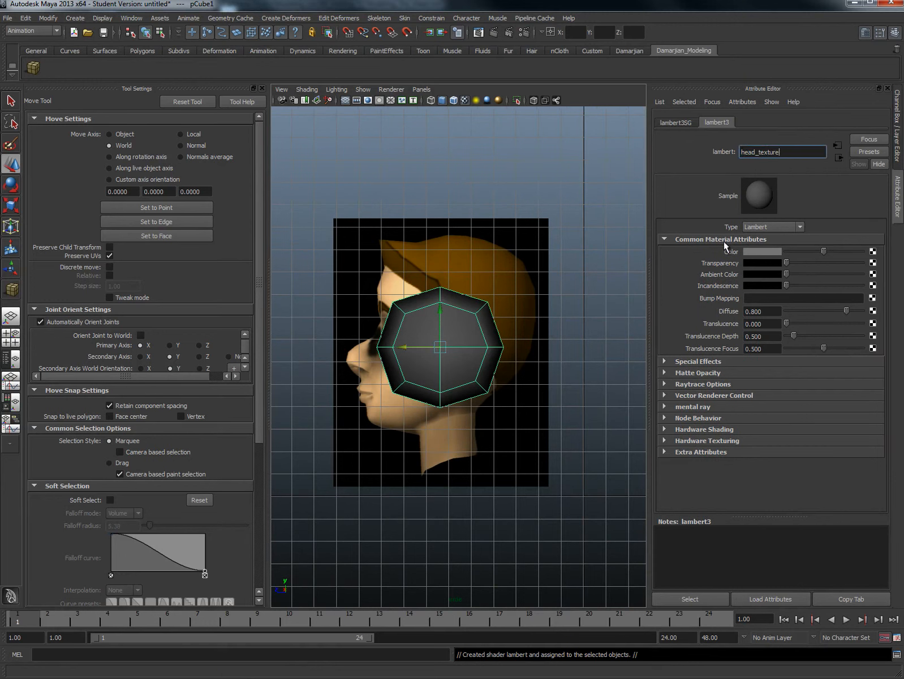
left_click_drag(788, 264, 828, 263)
middle_click_drag(307, 280, 374, 276, "alt")
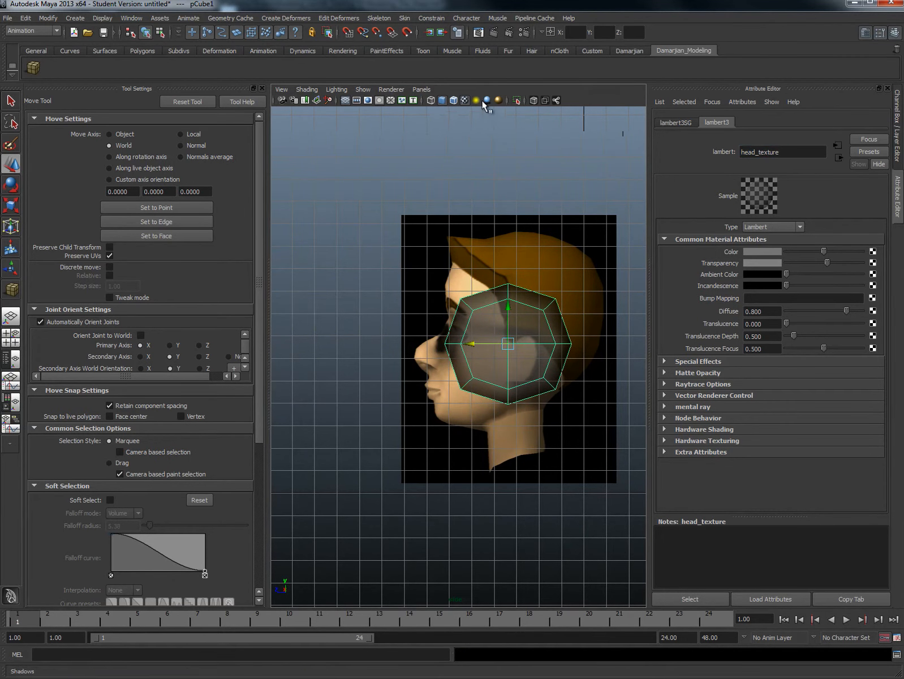
- Try X-ray shading in the side viewport and restore the normal shaded display
left_click(532, 101)
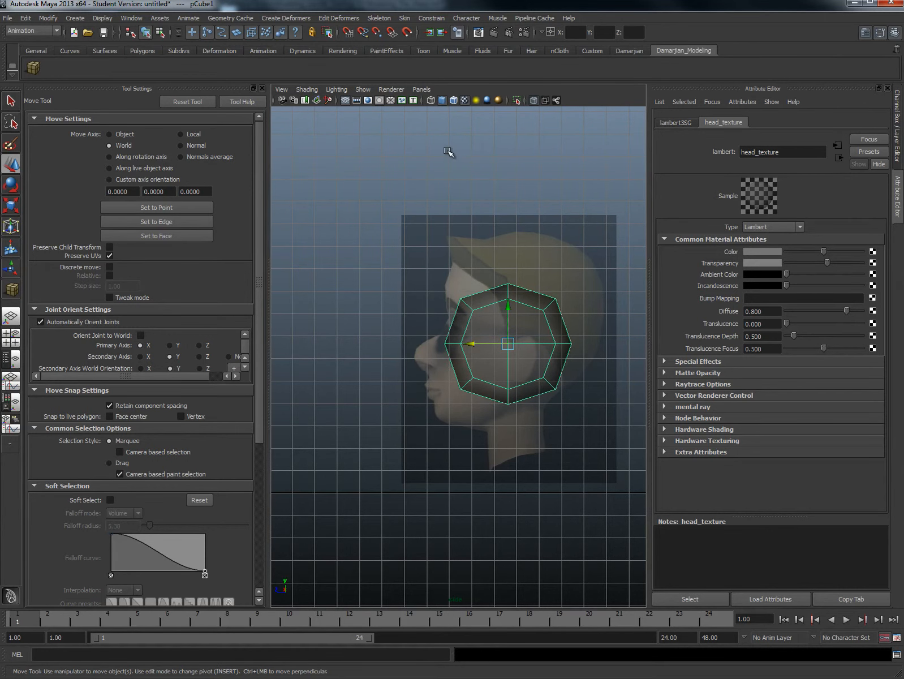
left_click(533, 101)
mouse_move(499, 328)
middle_mouse_down("alt")
mouse_move(456, 330)
mouse_move(472, 313)
middle_mouse_up("alt")
scroll(433, 337, "up", 4)
scroll(432, 337, "down", 5)
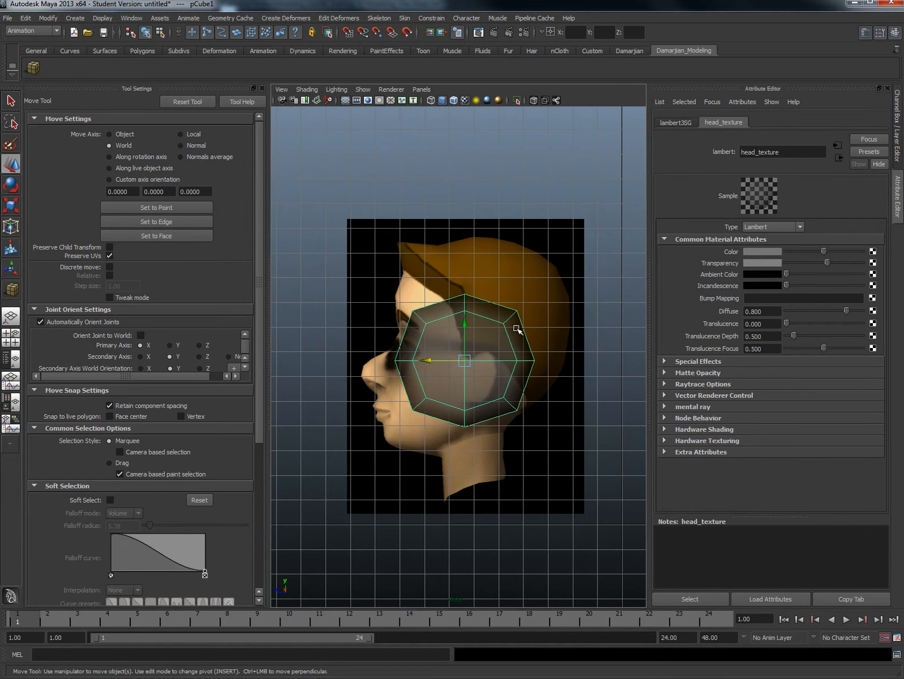
- In vertex mode, move the cube's upper front vertices up and forward to the profile's forehead hairline
middle_click_drag(473, 330, 474, 326, "alt")
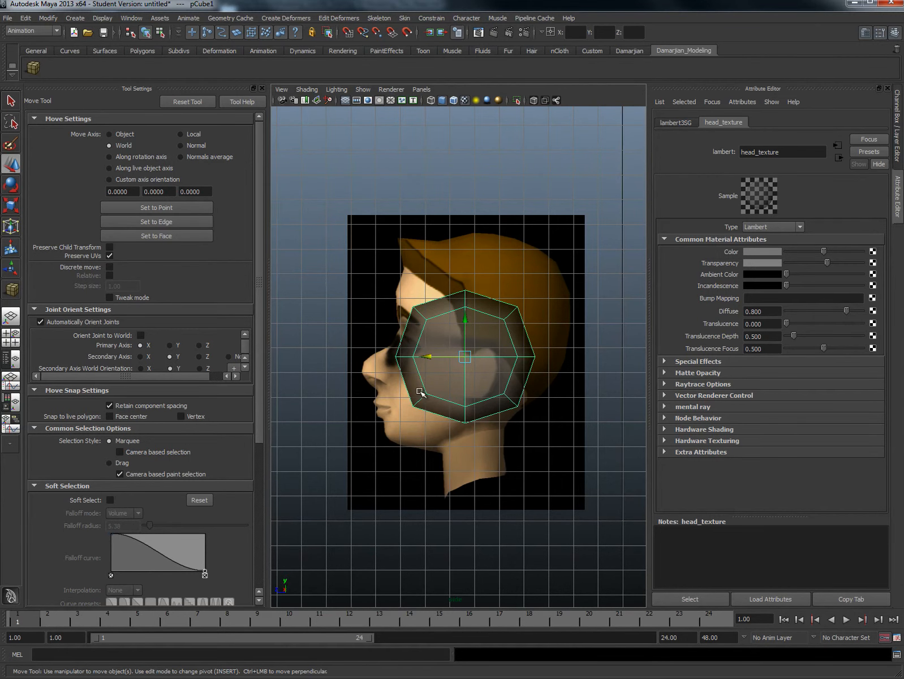
middle_click_drag(485, 366, 480, 370, "alt")
right_click_drag(501, 338, 467, 333)
left_click_drag(349, 275, 384, 242)
scroll(403, 313, "up", 3)
- Turn off Preserve UVs, close the Tool Settings, and move the lower front vertices down to the profile's chin
left_click_drag(364, 401, 375, 492)
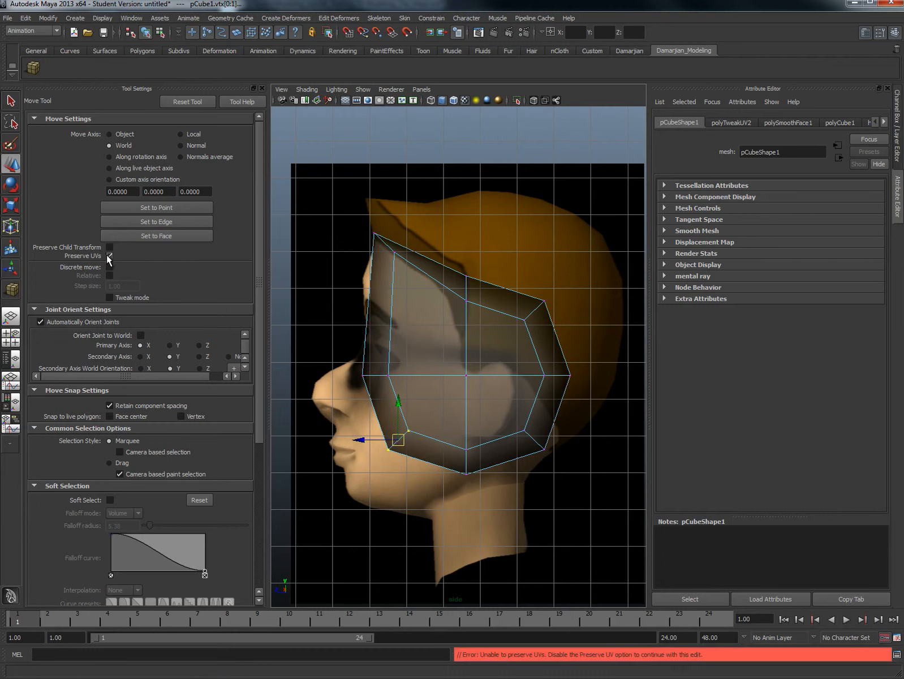
left_click(262, 88)
scroll(334, 380, "down", 3)
left_click_drag(324, 435, 282, 493)
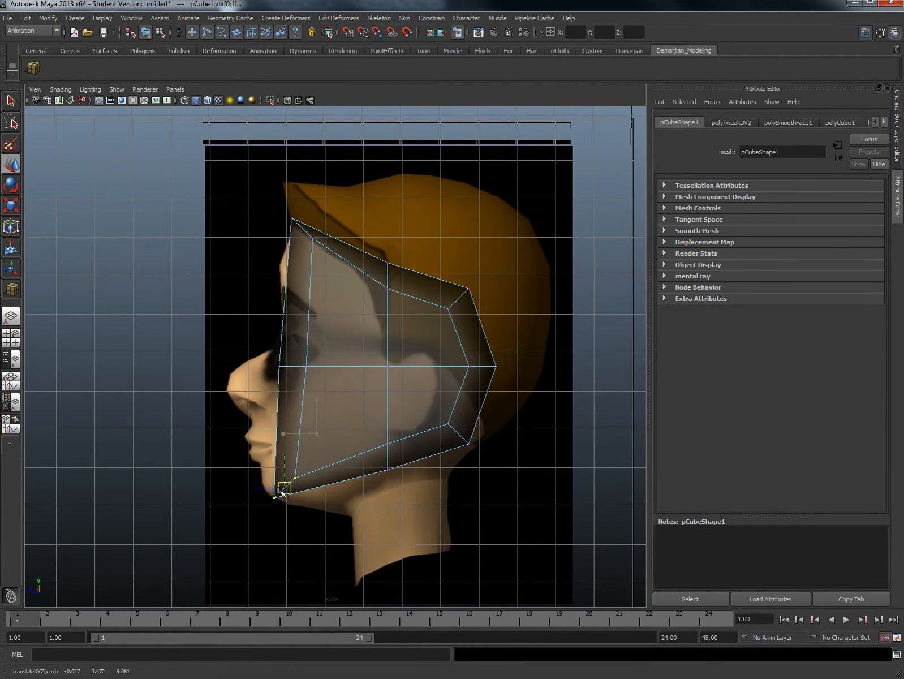
- Move the front side vertices back behind the eye and the top middle vertices up to the crown of the profile
left_click_drag(300, 355, 322, 294)
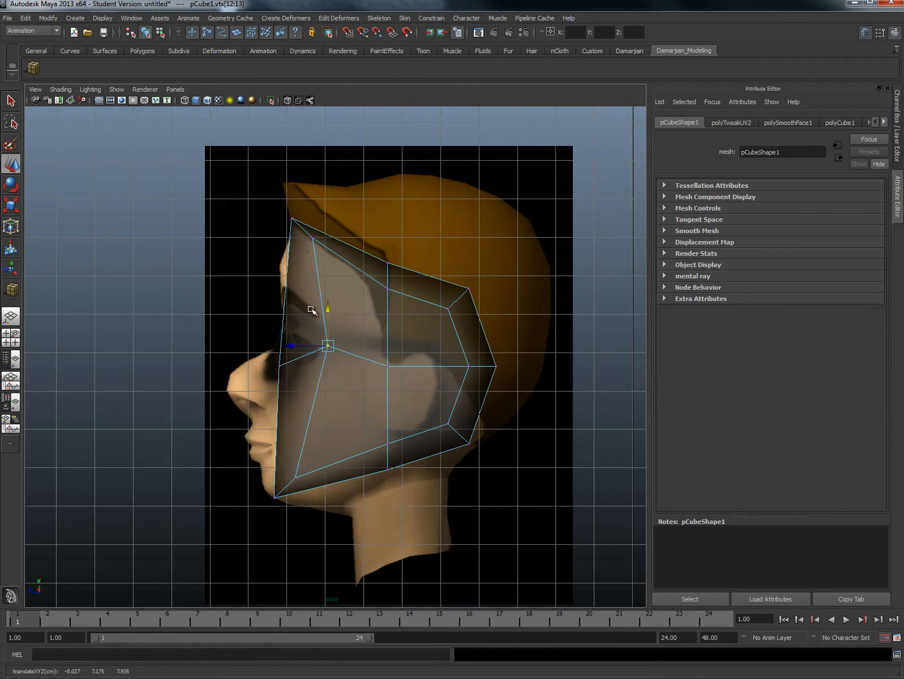
left_click_drag(380, 240, 388, 145)
left_click_drag(364, 187, 396, 158)
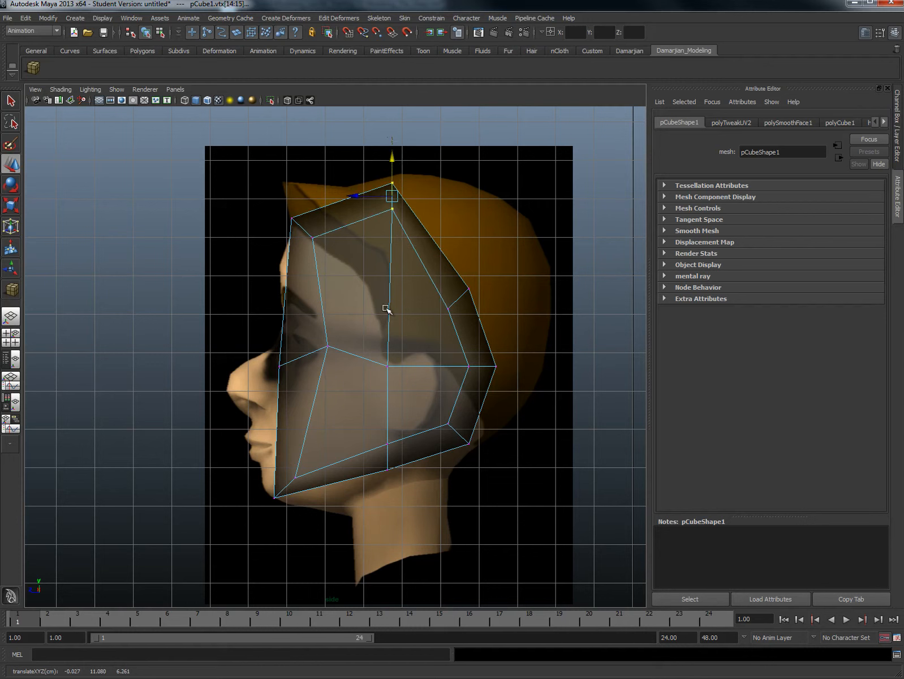
- Move the bottom middle vertices down and forward to where the jaw meets the front of the neck
left_click_drag(378, 418, 351, 513)
left_click(381, 473)
left_click_drag(374, 432, 399, 453)
left_click_drag(388, 445, 362, 485)
- Inspect the head mesh and its faces from different angles in the perspective view, and return to the side view
key("space")
left_click_drag(409, 447, 304, 339)
right_click_drag(304, 330, 302, 358)
left_click(299, 361)
left_click(256, 360, "shift")
left_click(254, 318, "shift")
mouse_move(282, 313)
left_mouse_down("alt")
mouse_move(313, 343)
mouse_move(291, 333)
left_mouse_up("alt")
left_click(285, 376)
left_click_drag(285, 375, 325, 390, "alt")
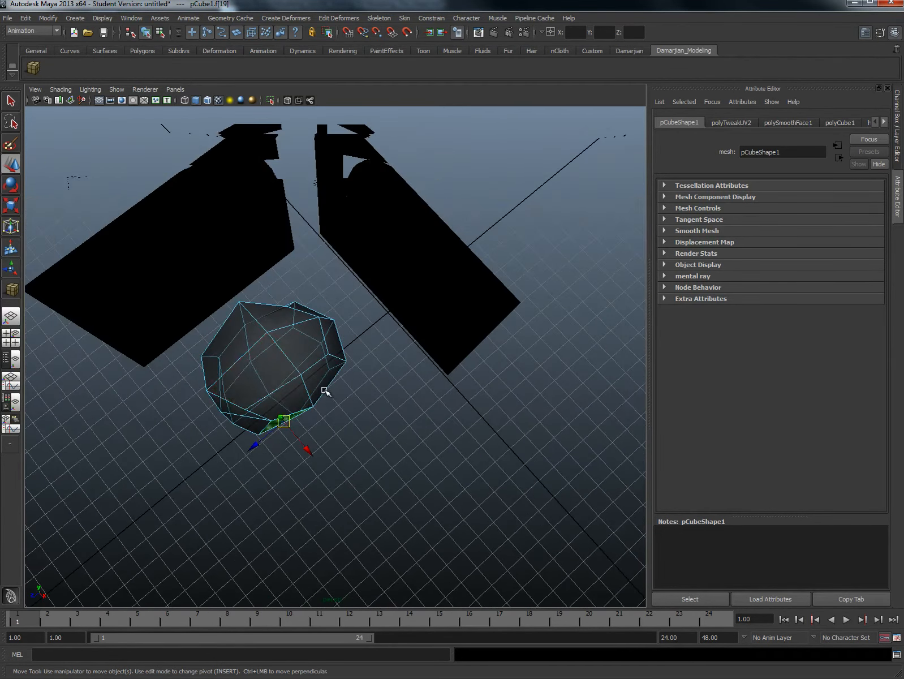
left_click_drag(281, 321, 376, 319, "alt")
key("space")
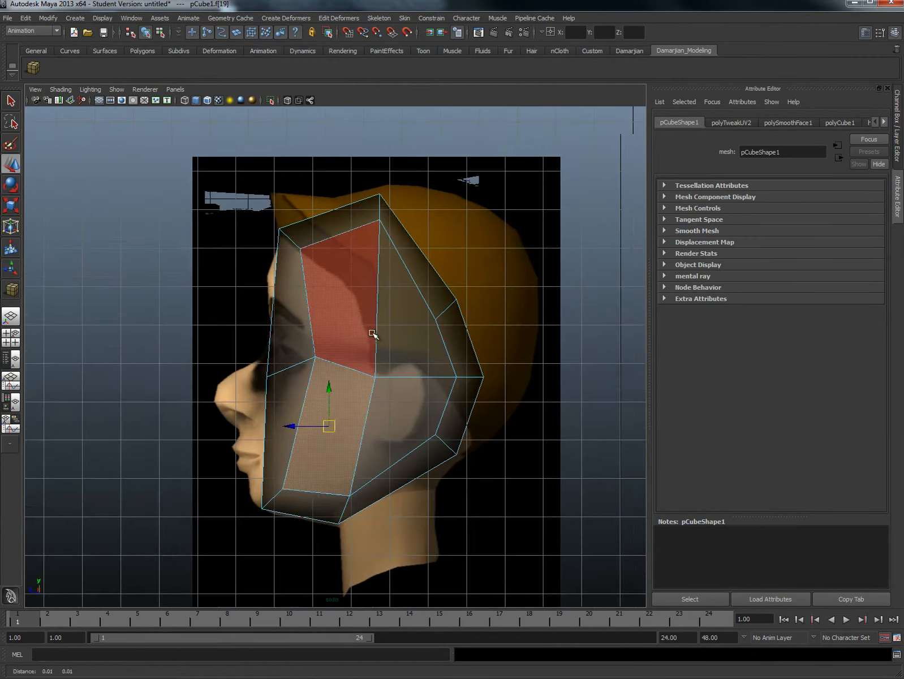
- Move the upper and middle back vertices out toward the back of the hair, and level the cheek vertices with the middle row
left_click_drag(455, 342, 492, 256)
left_click_drag(418, 337, 475, 403)
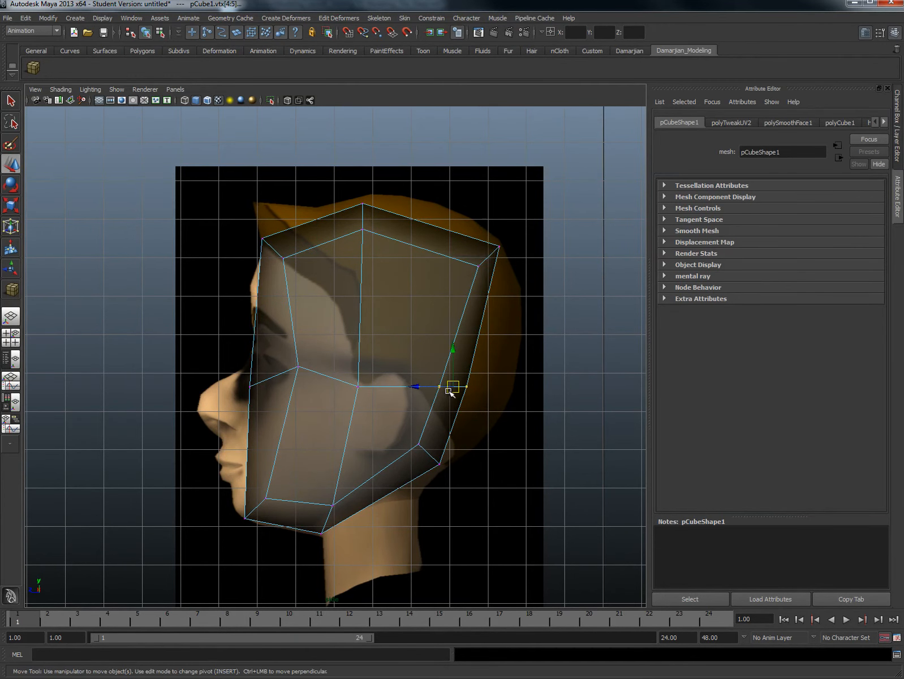
left_click_drag(421, 387, 461, 388)
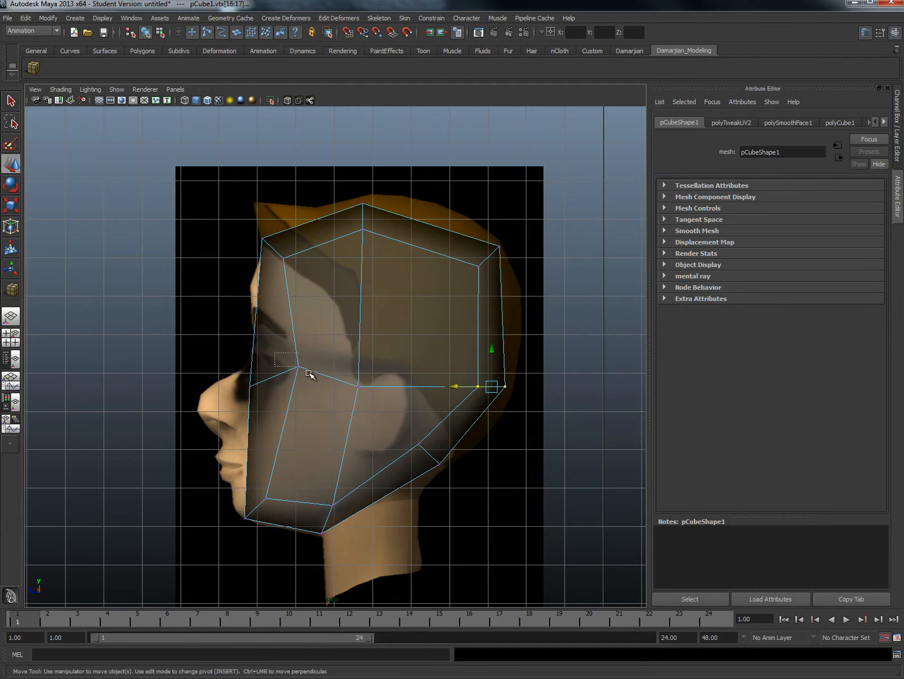
left_click_drag(315, 379, 294, 379)
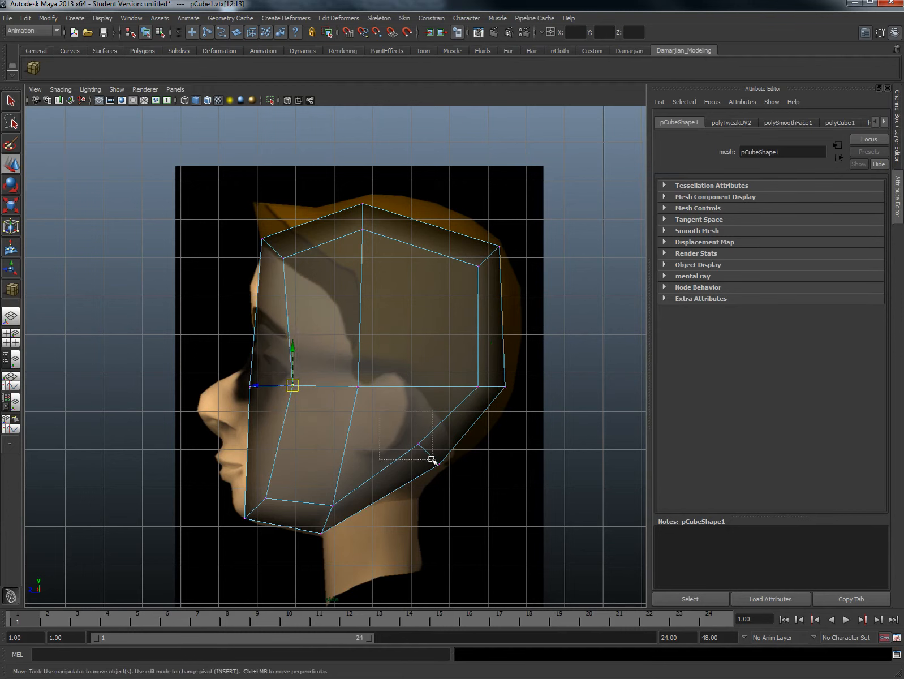
- Move the lower back vertices down to the nape, bring their inner pair closer, and slightly adjust the bottom middle vertices at the throat
left_click_drag(381, 421, 473, 488)
left_click_drag(429, 455, 412, 488)
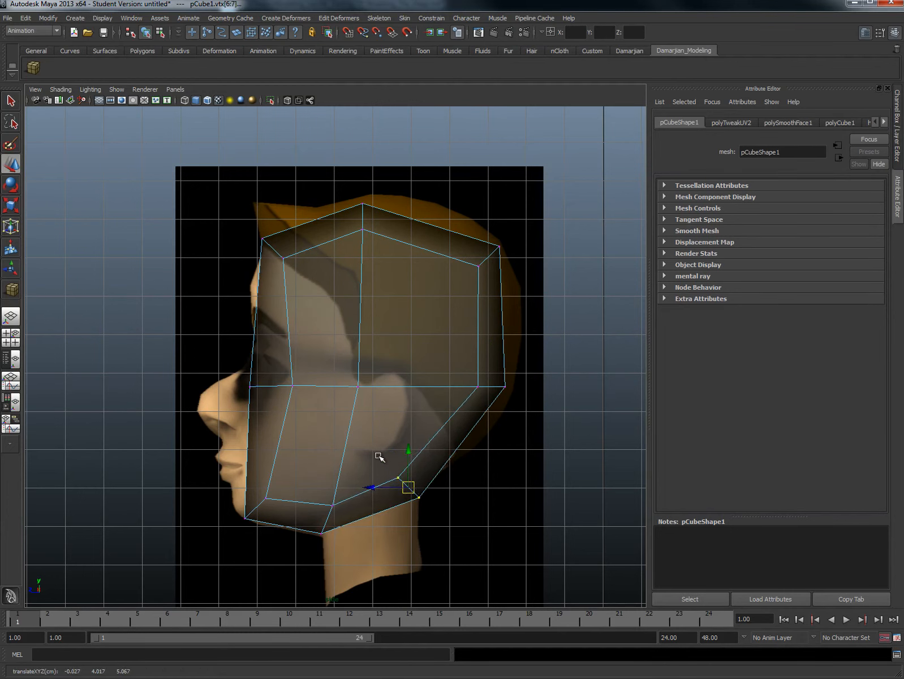
left_click_drag(378, 455, 403, 485)
left_click_drag(397, 477, 409, 485)
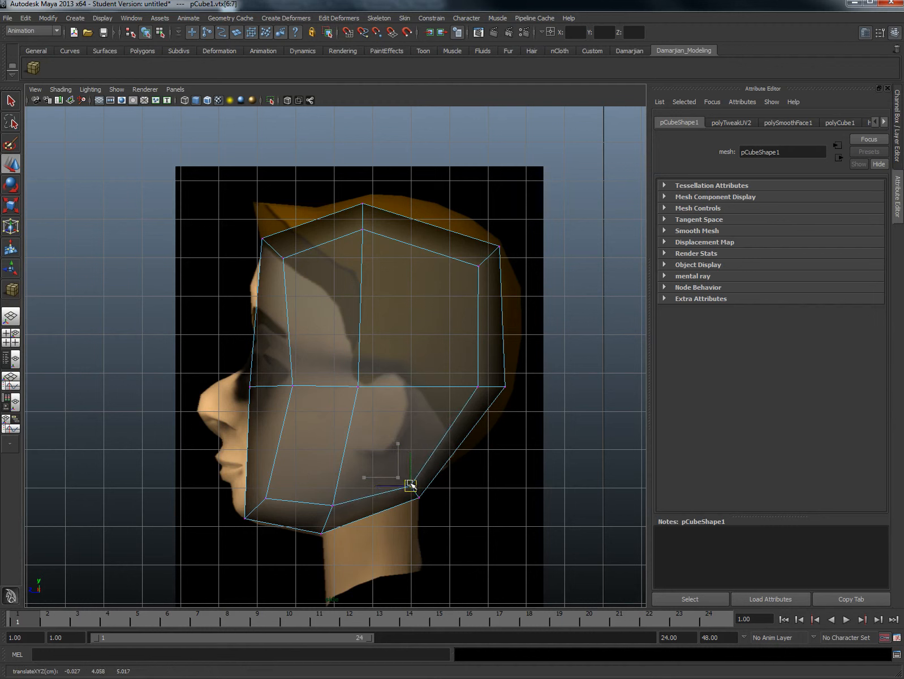
left_click_drag(356, 498, 328, 537)
- Delete the faces on the underside of the head where the neck attaches, leaving an opening
mouse_move(380, 506)
right_mouse_down()
mouse_move(383, 520)
mouse_move(390, 510)
right_mouse_up()
left_click(369, 507)
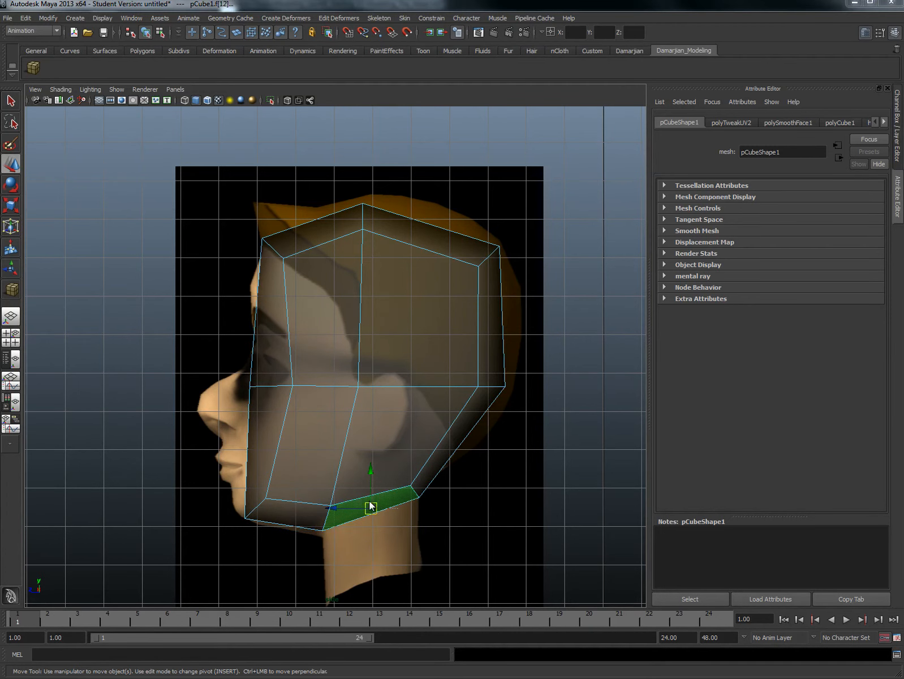
key("space")
left_click_drag(370, 498, 371, 413, "alt")
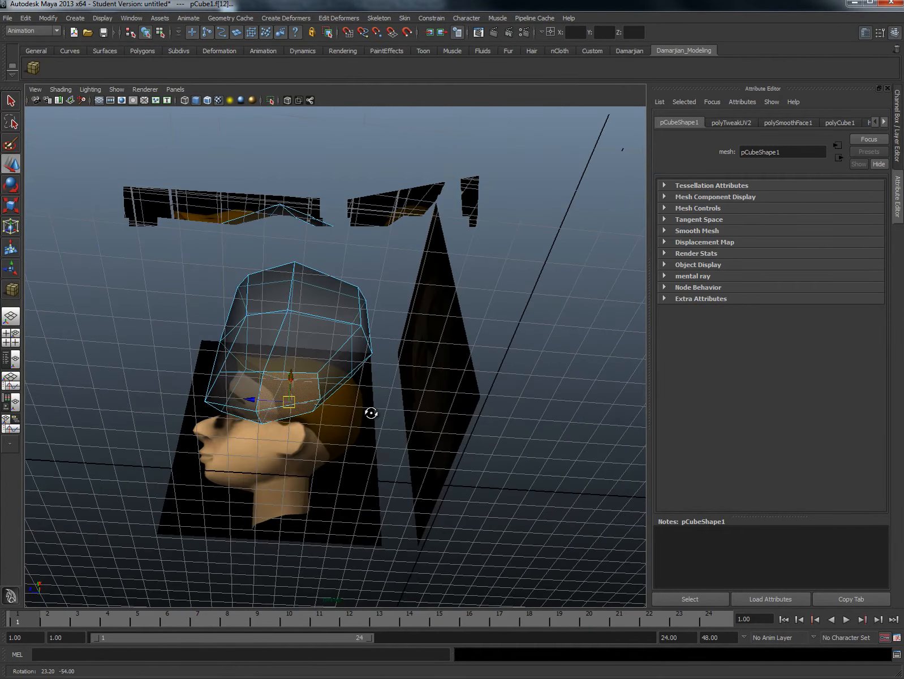
left_click(481, 439)
scroll(452, 427, "up", 4)
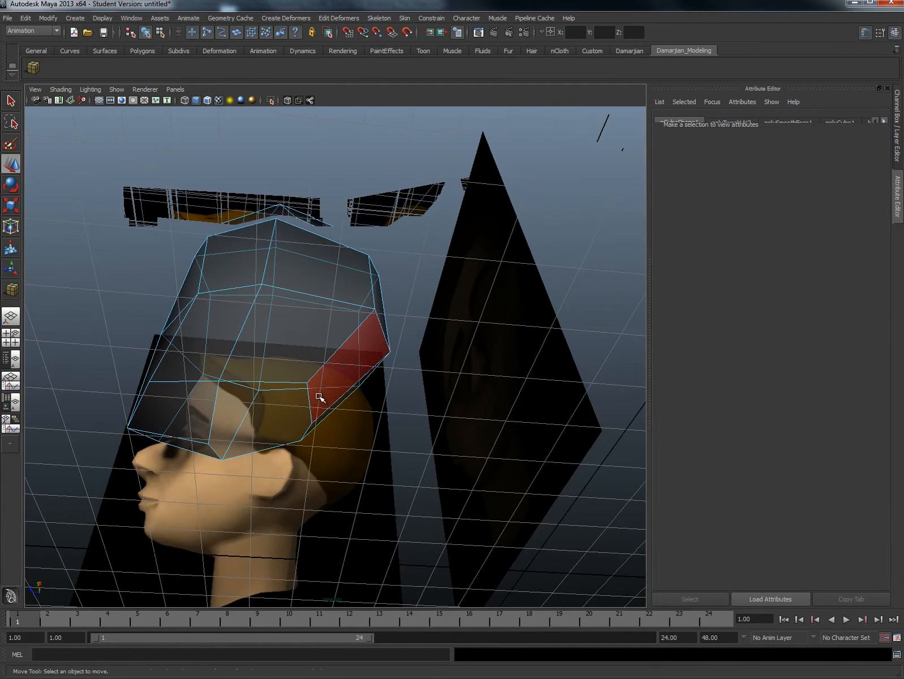
- Extrude the border edges of the underside opening, scale the new loop inward and move it slightly down
middle_click_drag(270, 381, 286, 390, "alt")
right_click_drag(286, 390, 264, 400)
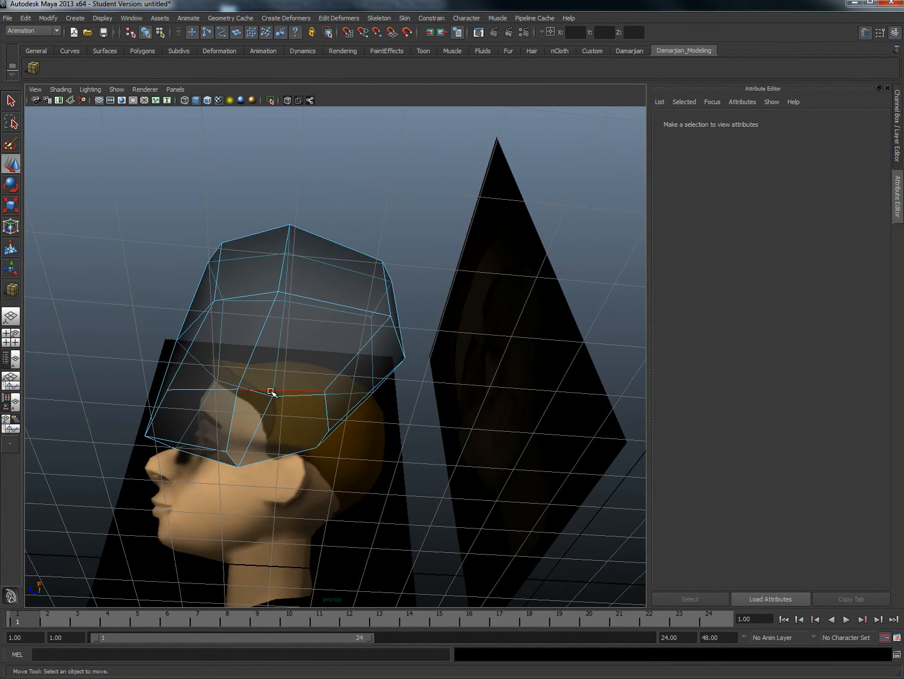
left_click(271, 390)
left_click_drag(316, 411, 328, 401, "alt")
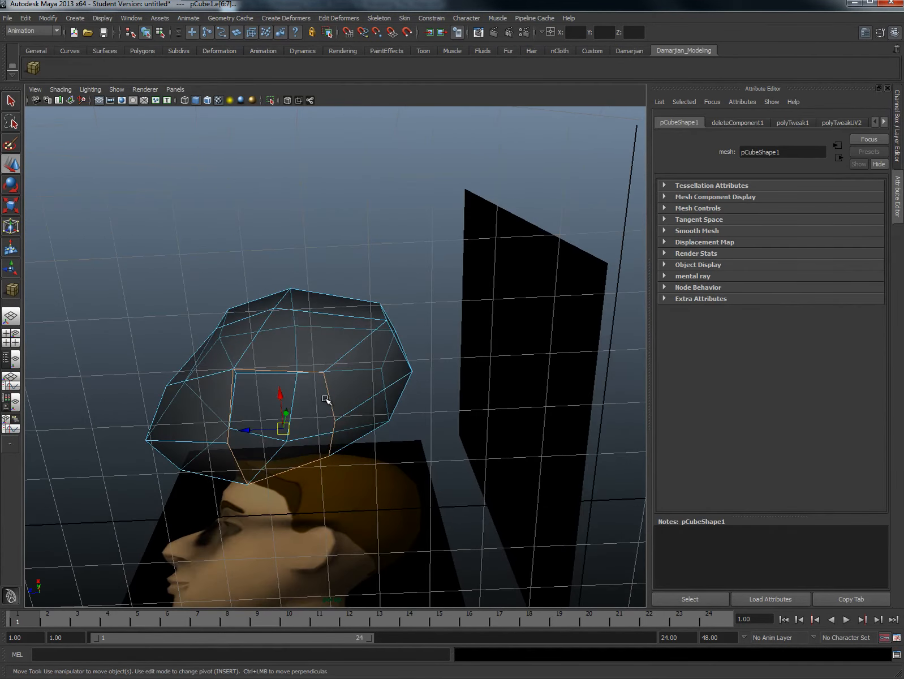
right_click_drag(328, 400, 326, 419, "shift")
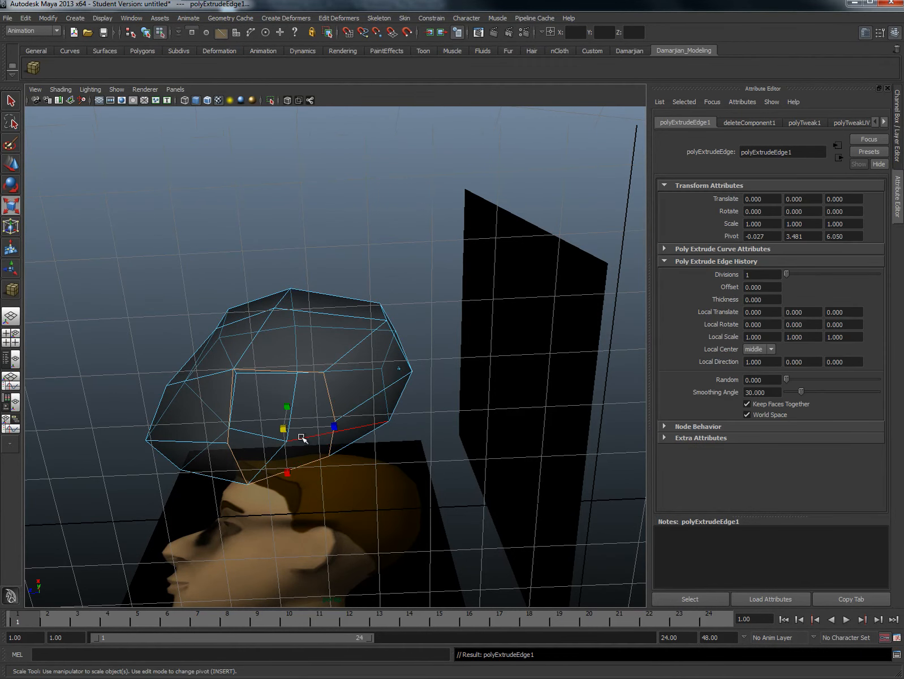
mouse_move(284, 429)
left_mouse_down()
mouse_move(267, 436)
mouse_move(277, 425)
mouse_move(305, 441)
mouse_move(290, 416)
left_mouse_up()
key("w")
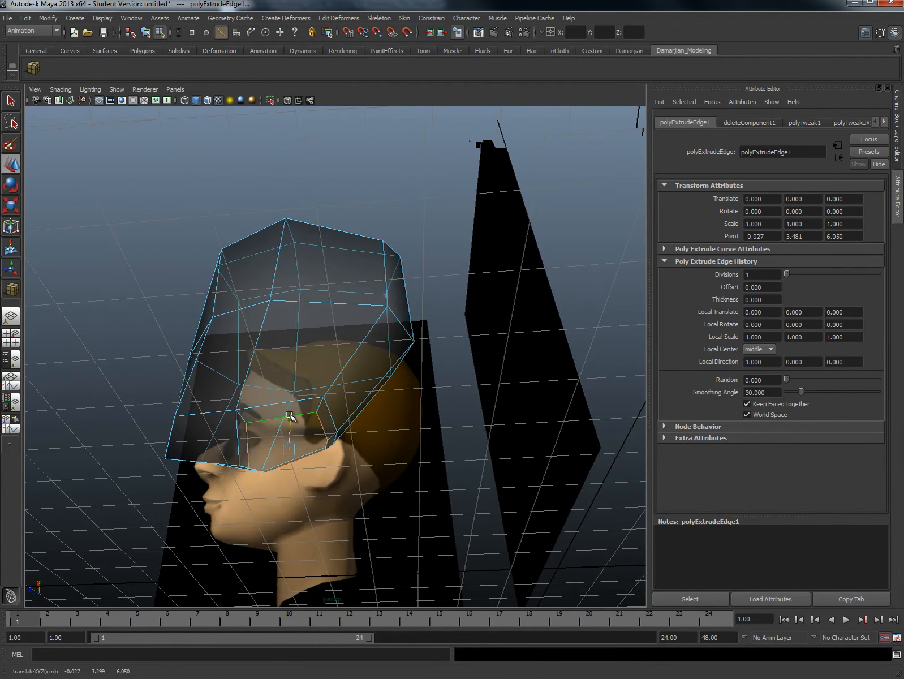
- Extrude the neck opening's edges again and pull them down to the base of the neck in the front view
right_click(306, 411, "shift")
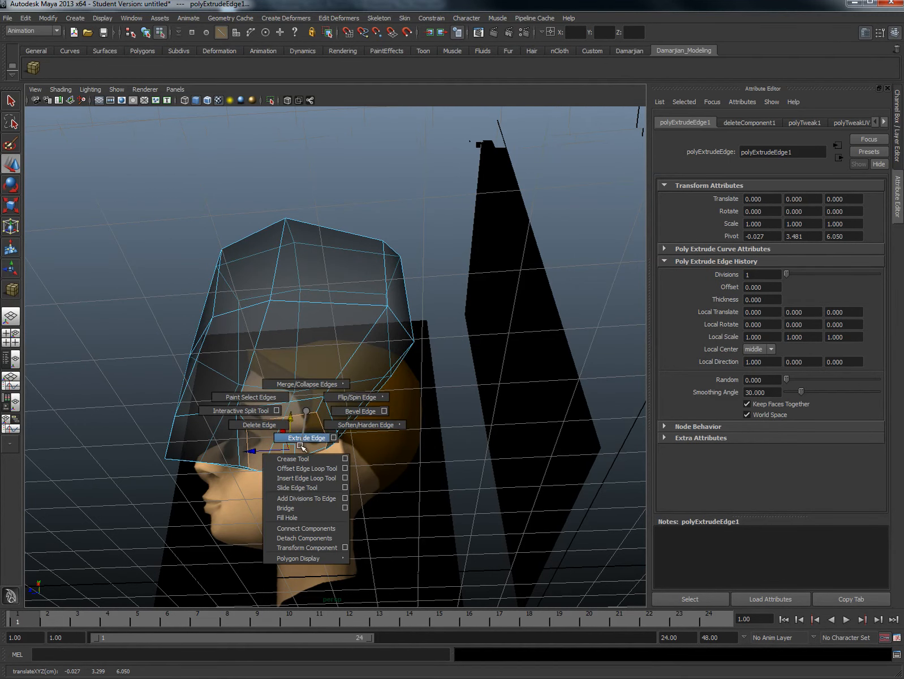
left_click(303, 437)
key("space")
left_click_drag(317, 434, 317, 437)
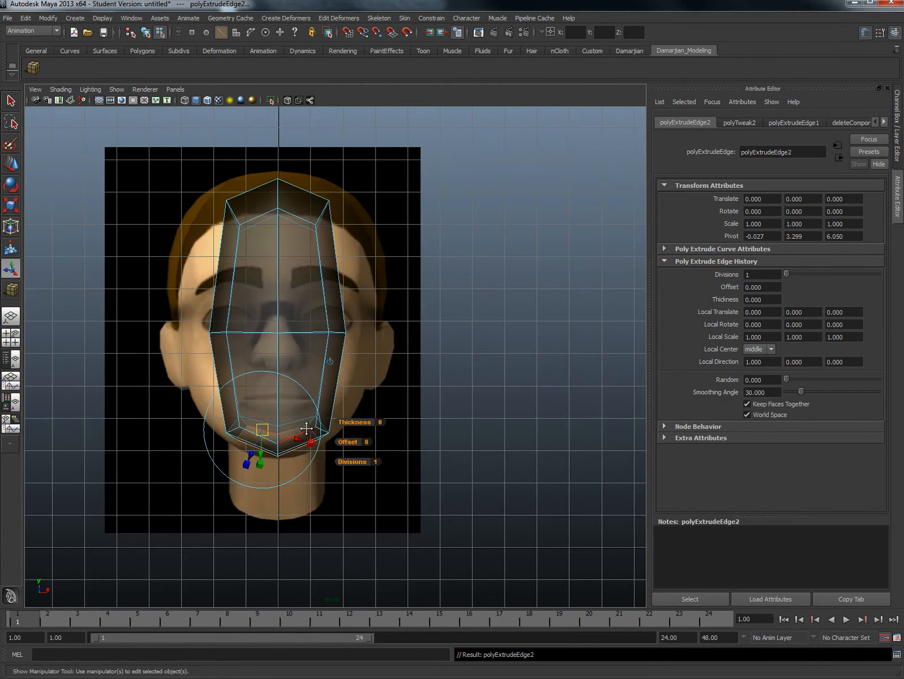
key("w")
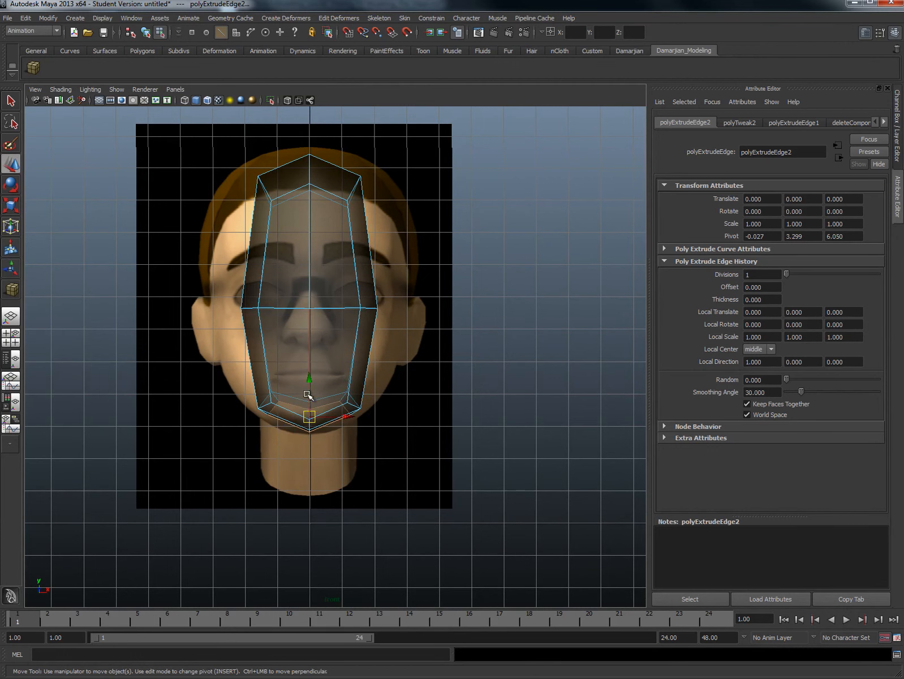
left_click_drag(309, 393, 308, 452)
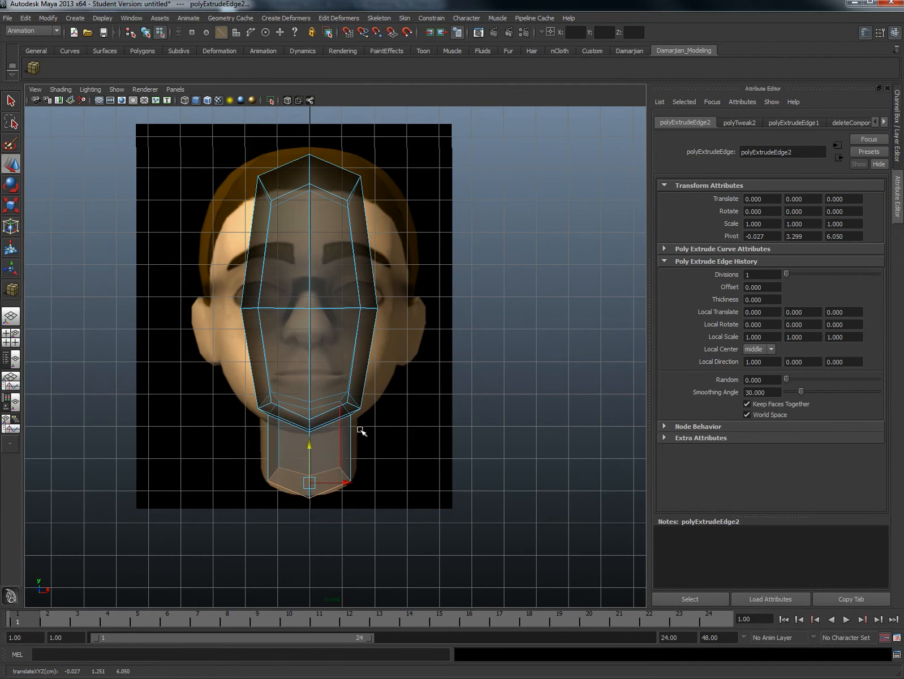
- Move the upper and middle side vertices on one half of the head outward toward the hair and ear of the front reference
middle_click_drag(361, 417, 366, 453, "alt")
right_click_drag(366, 453, 378, 363, "alt")
right_click(378, 355)
left_click(331, 354)
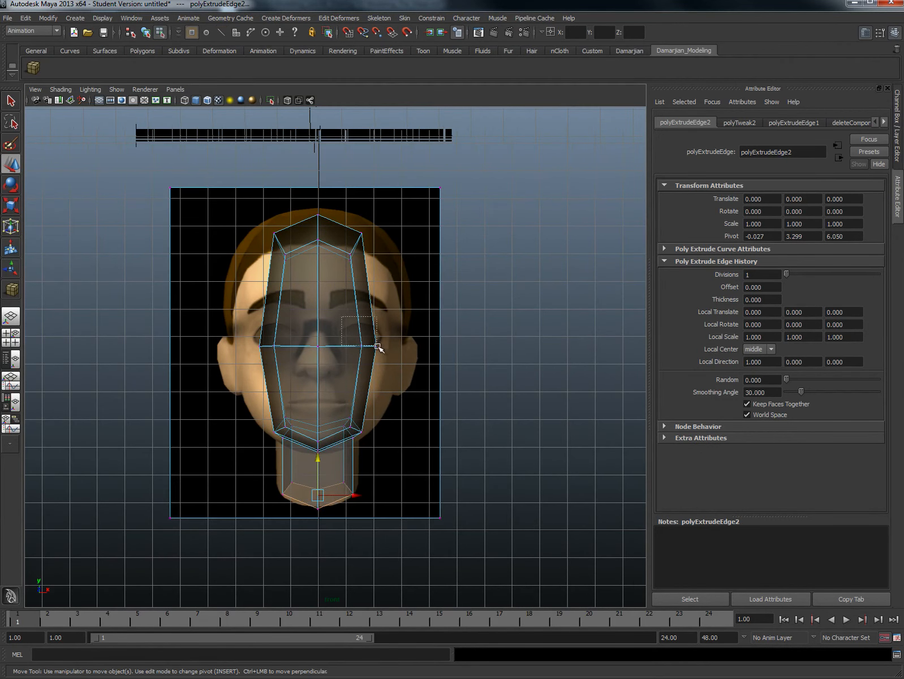
left_click(376, 347)
left_click_drag(404, 347, 428, 356)
middle_click_drag(422, 288, 406, 356, "alt")
left_click_drag(360, 346, 388, 312)
middle_click_drag(341, 423, 384, 403, "alt")
mouse_move(388, 382)
right_mouse_down()
mouse_move(399, 392)
mouse_move(389, 407)
right_mouse_up()
mouse_move(257, 243)
left_mouse_down()
mouse_move(310, 493)
mouse_move(328, 650)
mouse_move(342, 567)
left_mouse_up()
right_click_drag(404, 423, 439, 405)
left_click(469, 367)
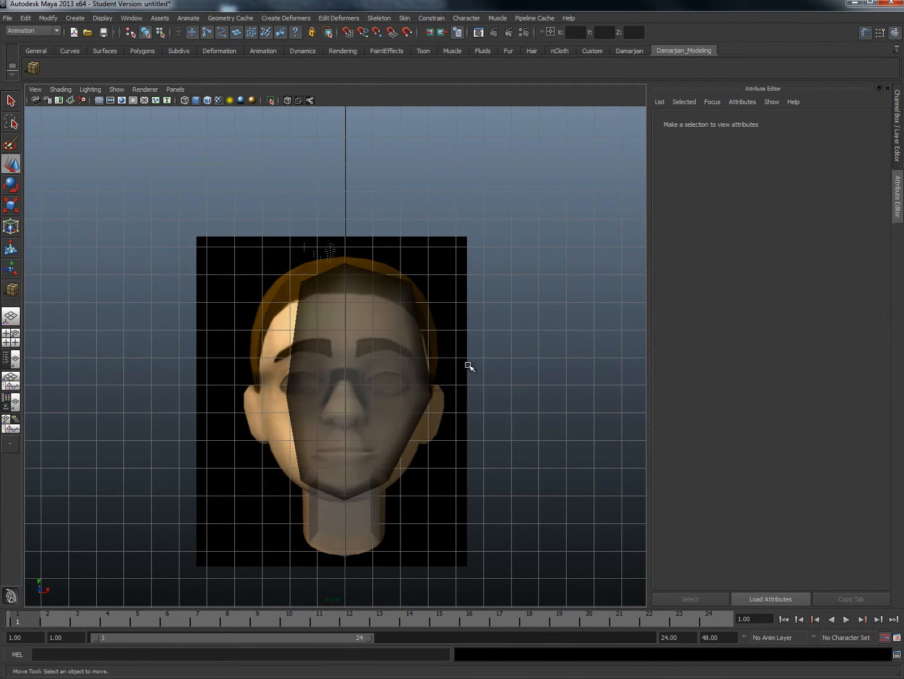
- Select both reference planes in the perspective view and create a display layer containing them
key("space")
left_click_drag(458, 375, 457, 345)
scroll(448, 337, "down", 3)
left_click_drag(314, 311, 149, 253, "alt")
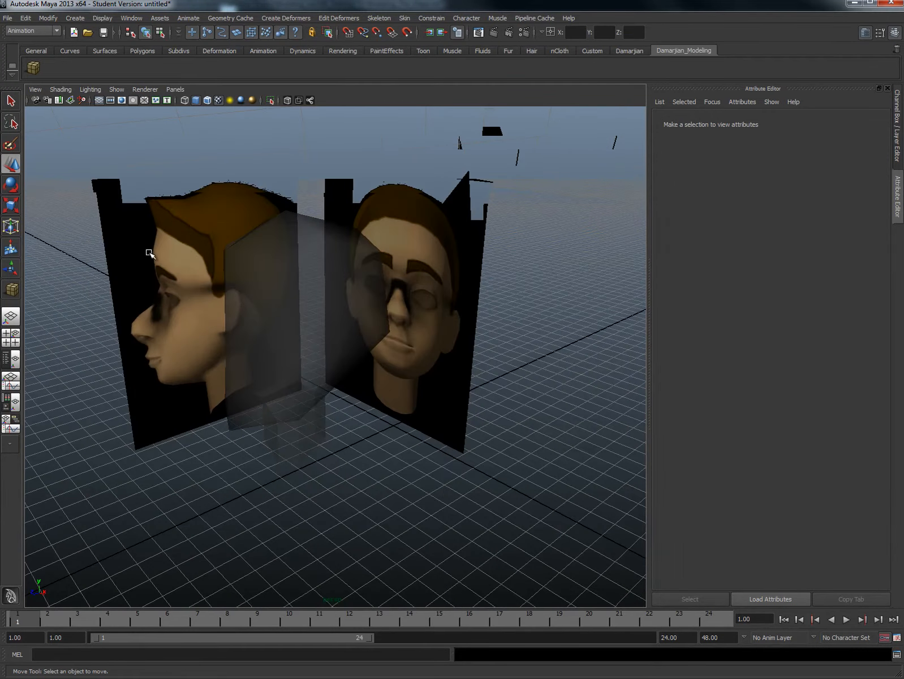
left_click(149, 253)
left_click(430, 197, "shift")
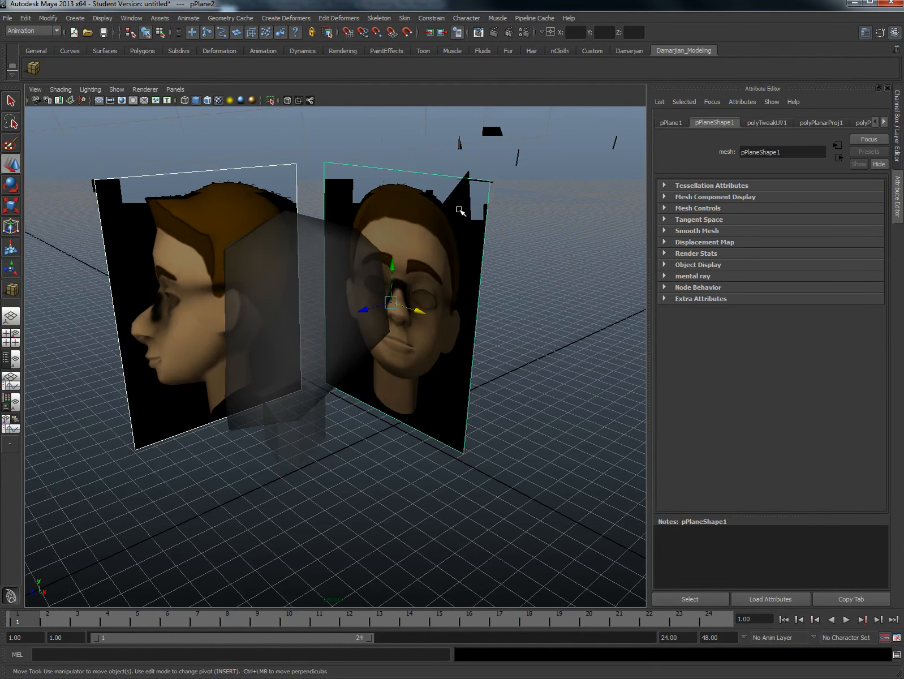
key("ctrl+a")
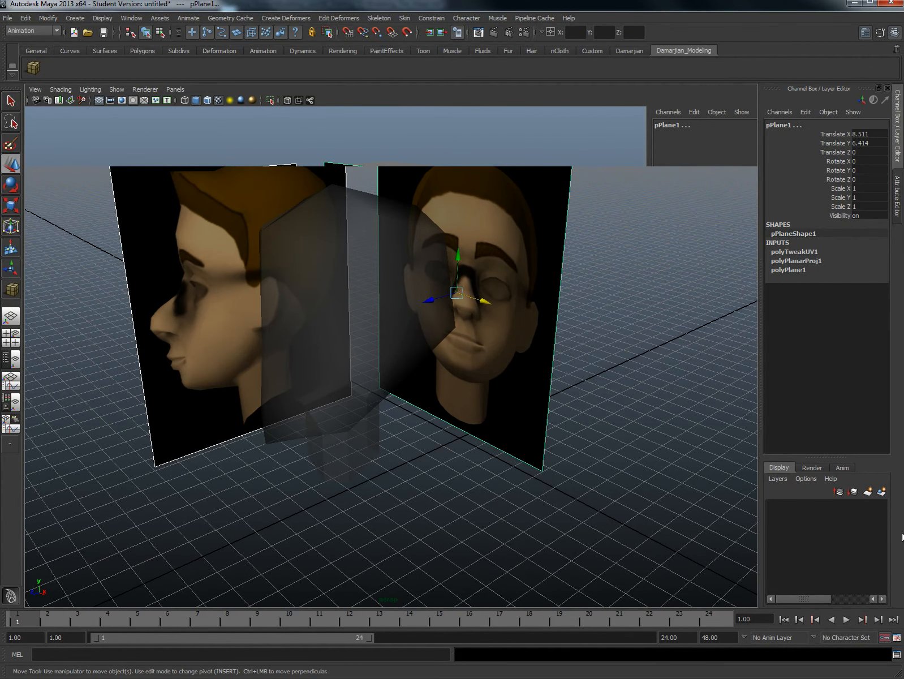
left_click(881, 493)
left_click(837, 507)
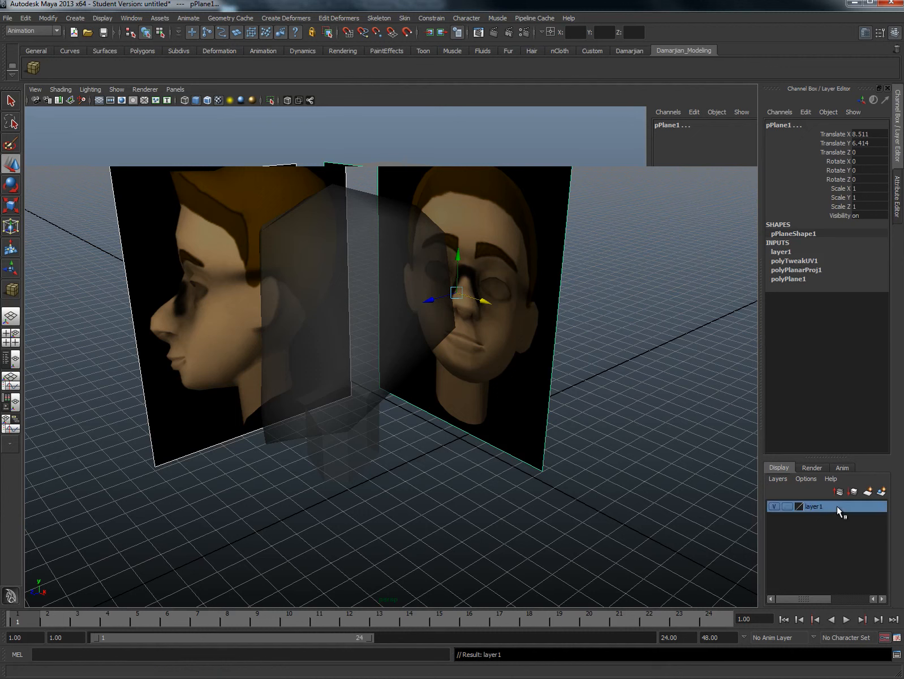
- Set the new layer's display type to Reference and name it Face_Reference
right_click(837, 507)
left_click(841, 524)
left_click(788, 507)
left_click(789, 507)
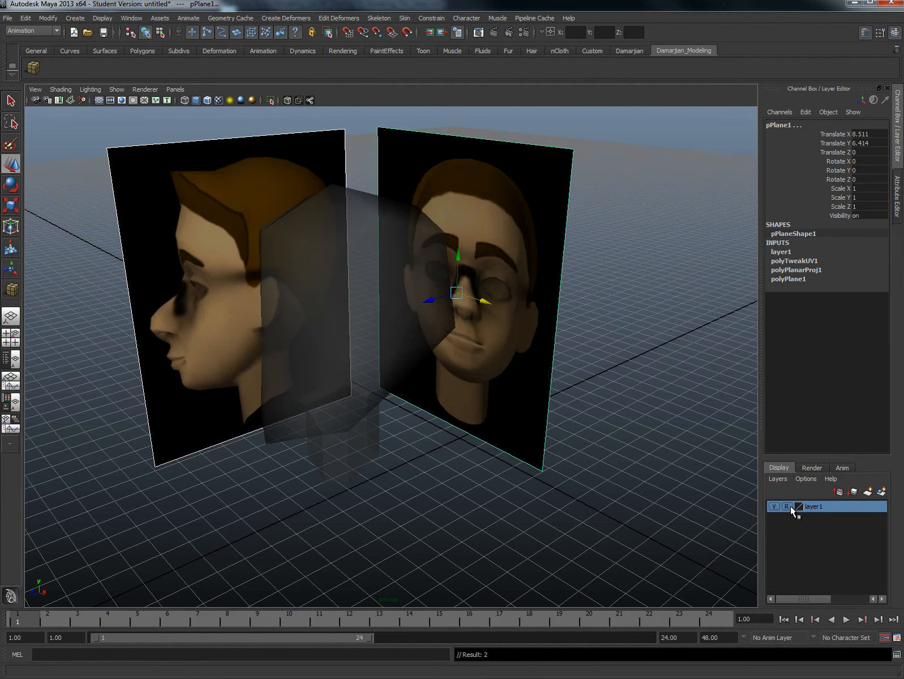
double_click(841, 505)
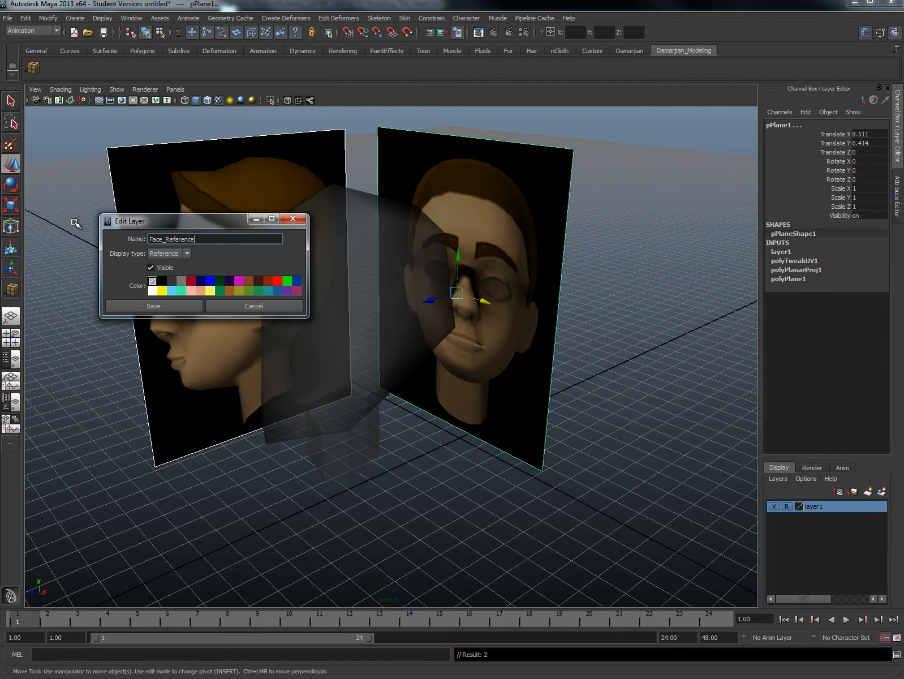
left_click(150, 309)
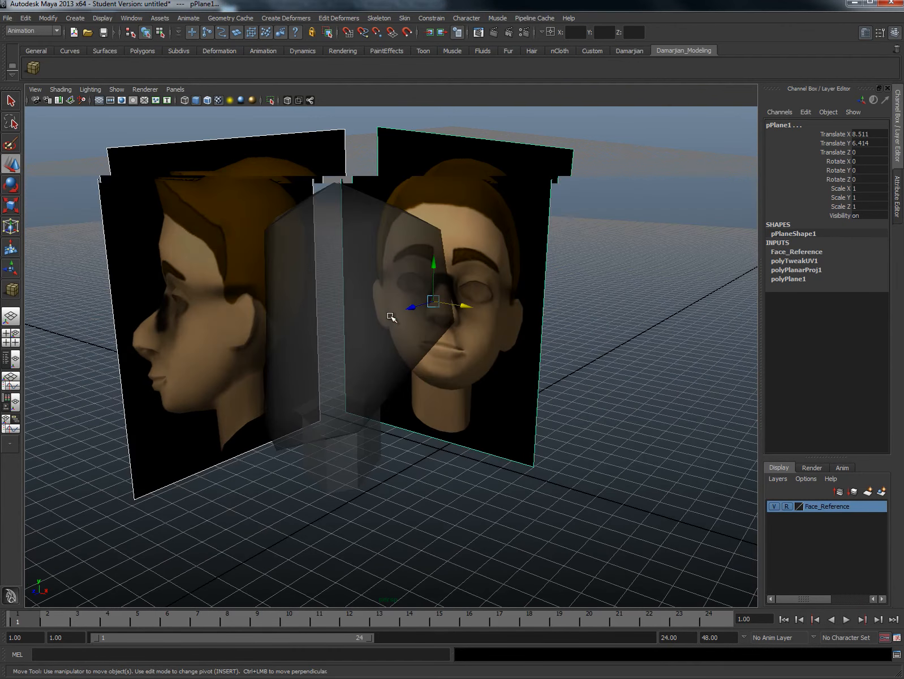
- Delete the faces of the unadjusted half of the head in the front view, keeping the widened half
left_click_drag(391, 317, 460, 315, "alt")
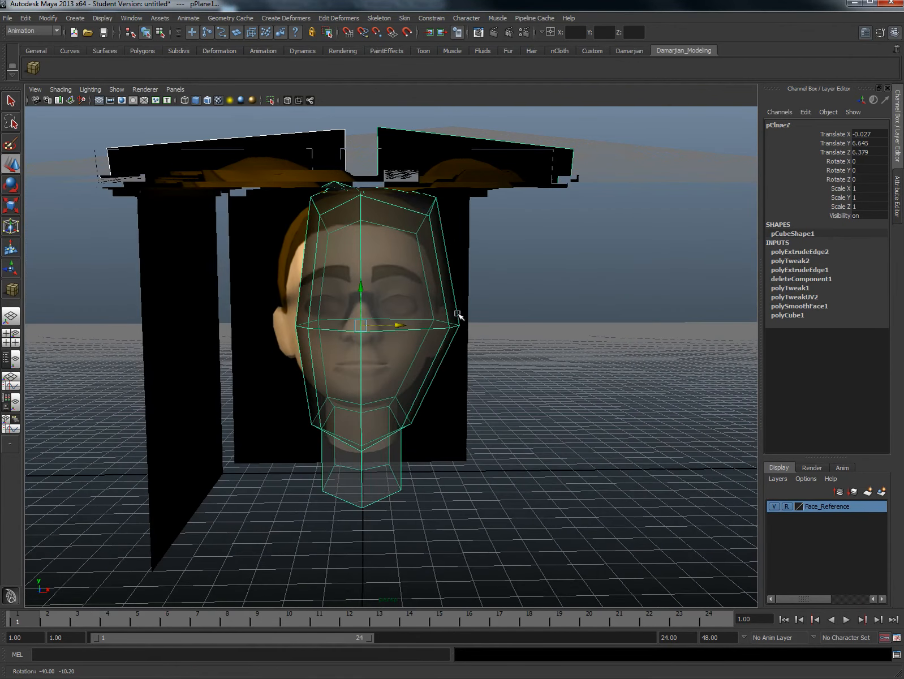
key("space")
left_click_drag(393, 352, 395, 370)
right_click_drag(399, 356, 396, 382)
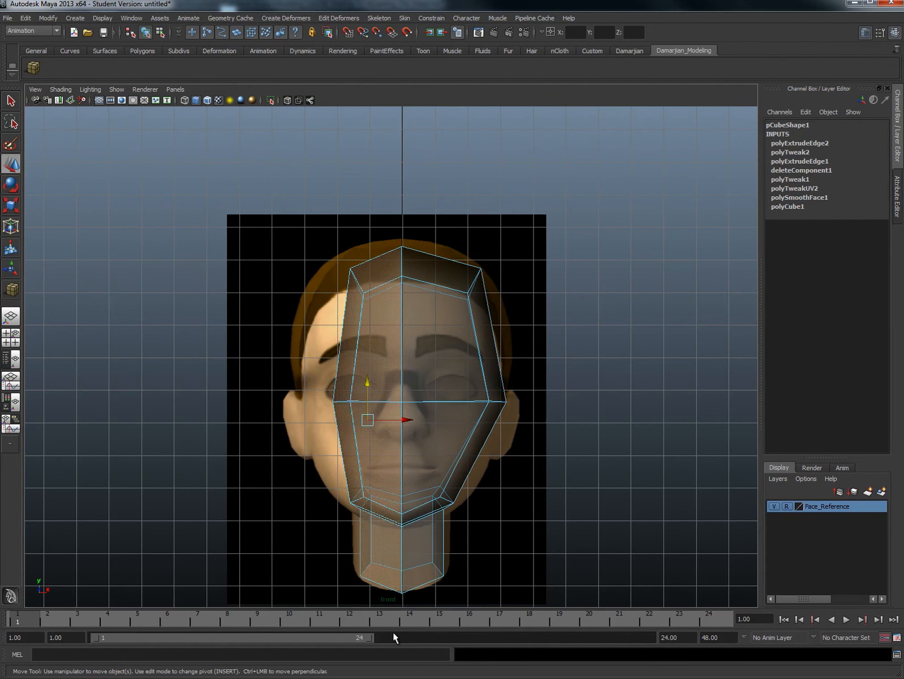
left_click(385, 461)
key("Delete")
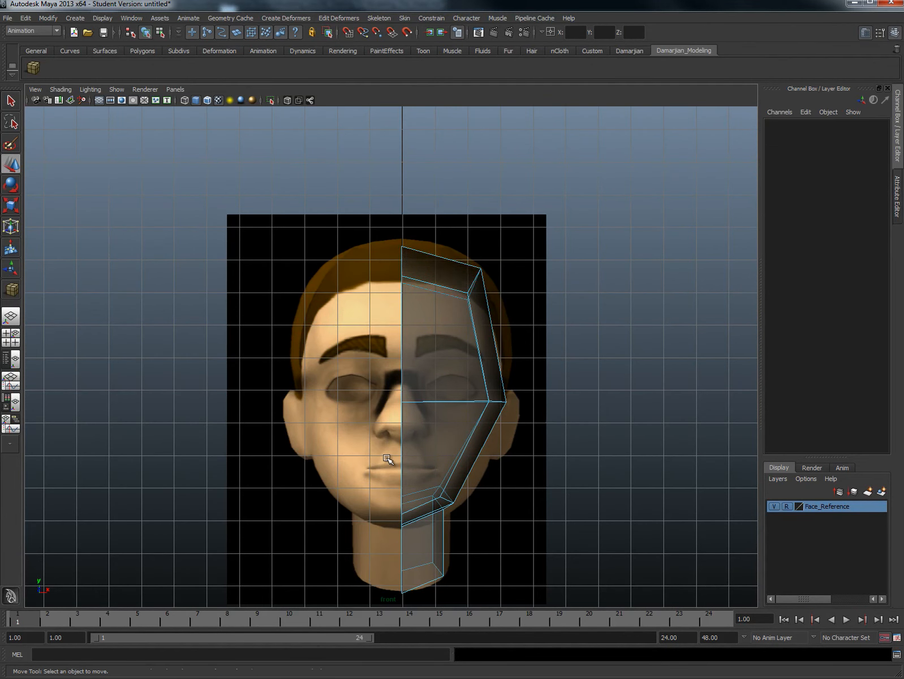
- Mirror the remaining head half with Duplicate Special, using a Scale X of -1
right_click_drag(464, 317, 515, 308)
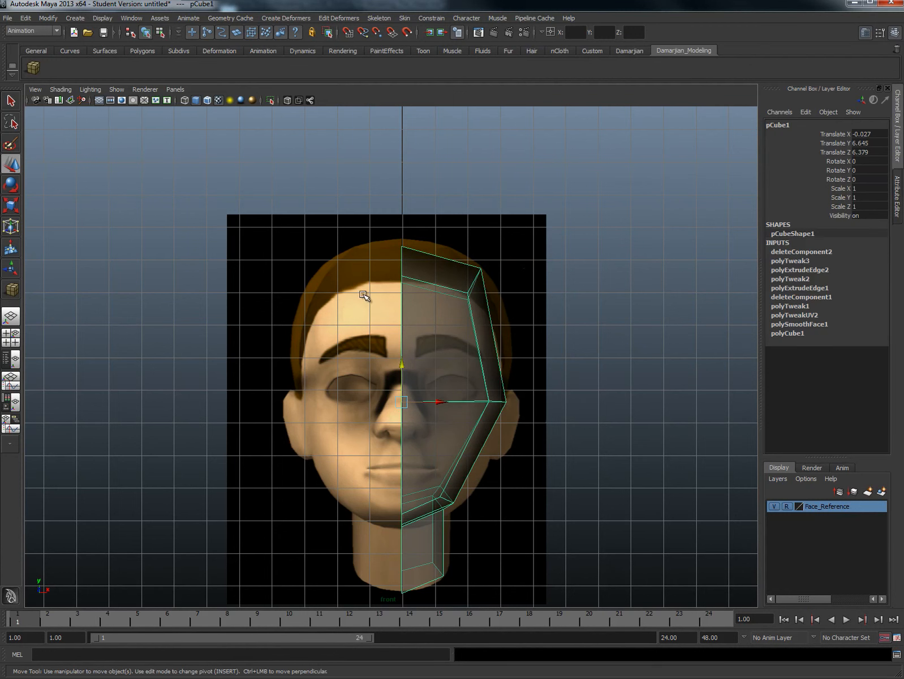
left_click(26, 17)
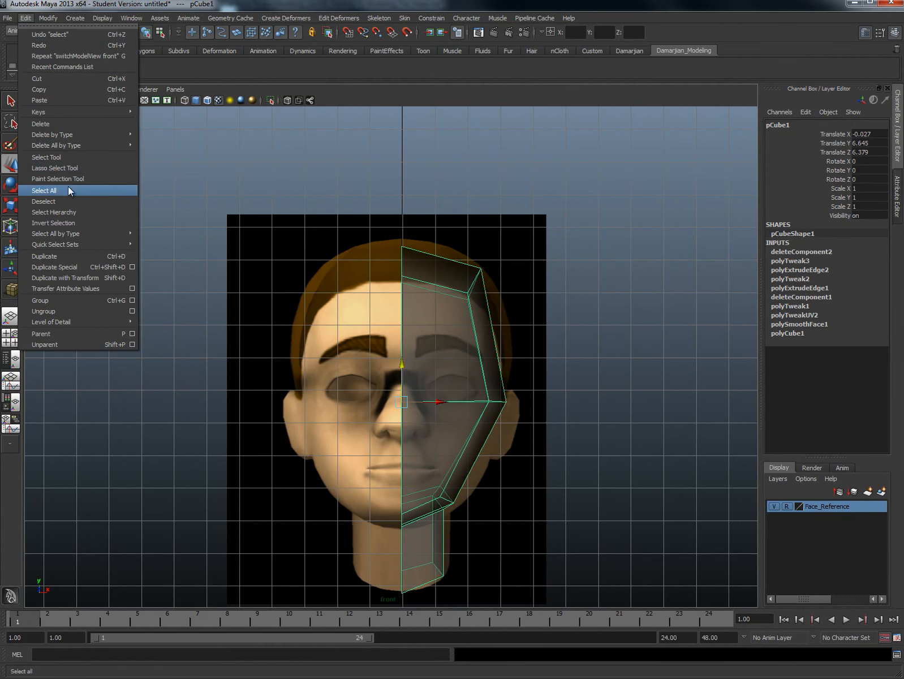
left_click(48, 267)
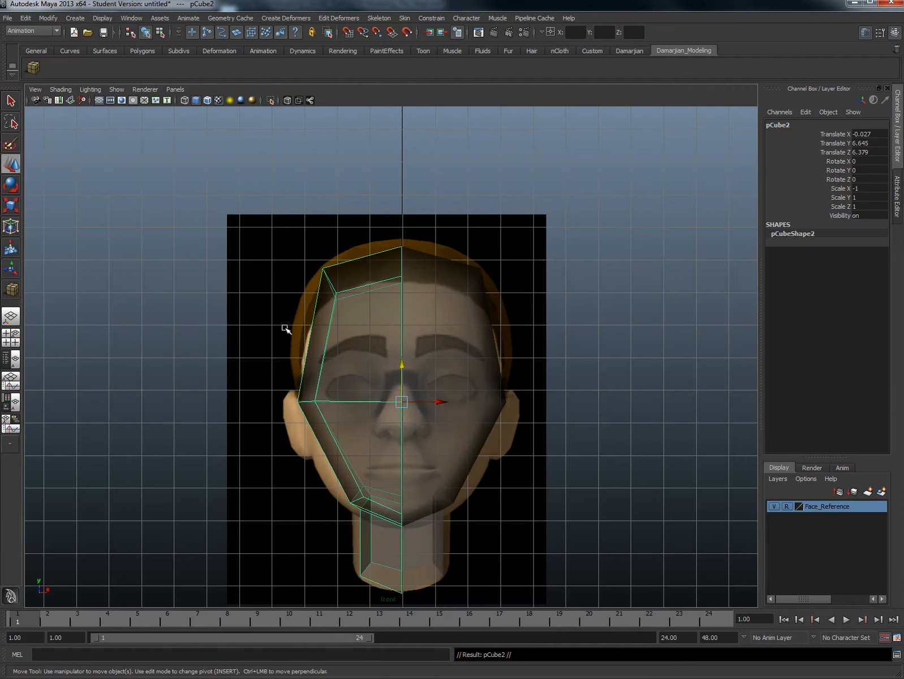
middle_click_drag(402, 395, 376, 374, "alt")
- Select the original head half and inspect both halves against the reference planes in the perspective view
left_click(414, 341)
key("space")
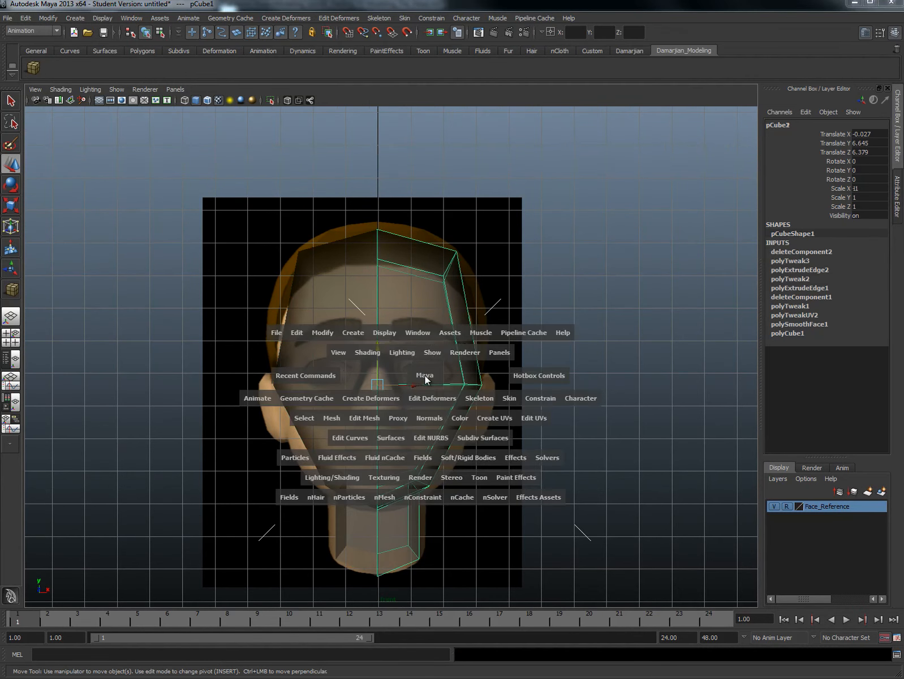
left_click_drag(425, 375, 391, 375)
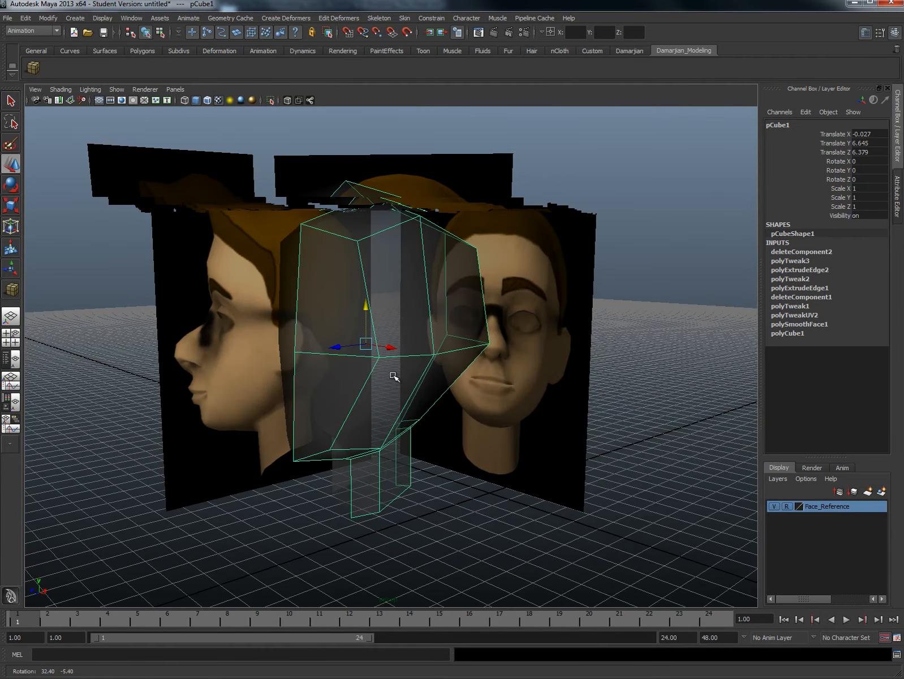